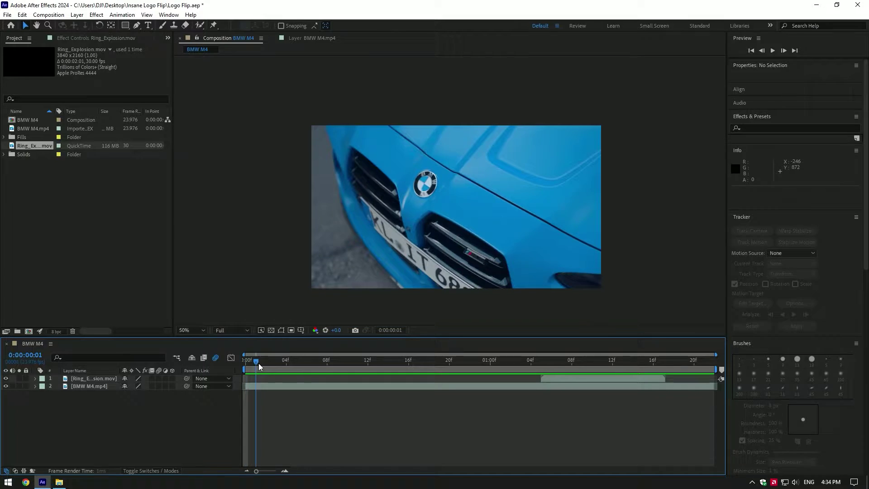
Return to the start of the composition and duplicate the BMW M4.mp4 layer twice
drag(259, 363, 428, 372)
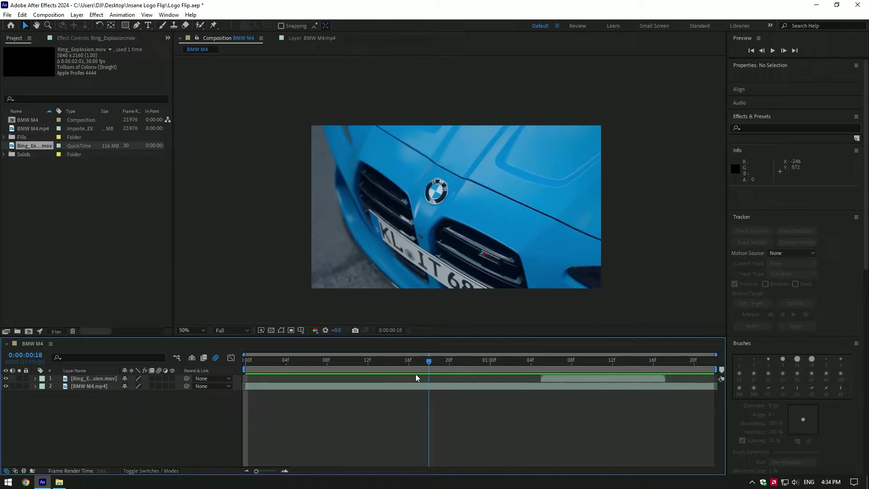
key(Home)
click(91, 386)
key(ctrl+d)
key(ctrl+d)
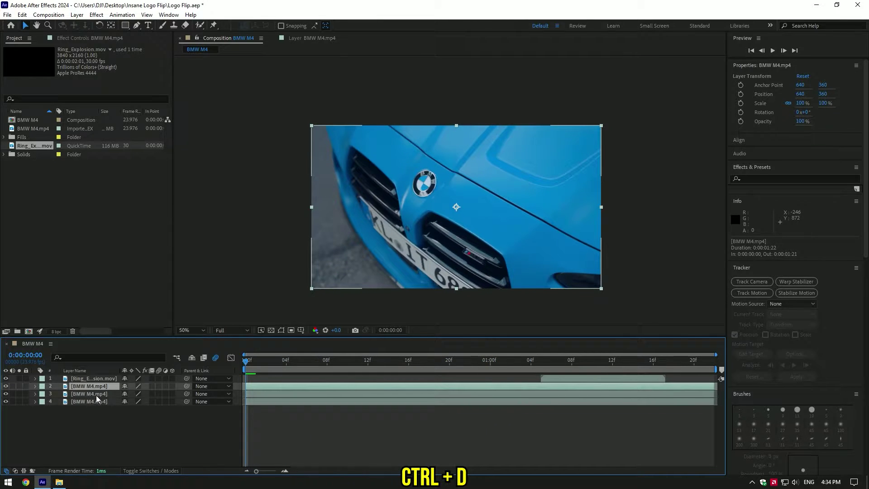
Rename the three BMW M4.mp4 layers, from top to bottom, as Flip, Clean and Original
right_click(86, 386)
click(111, 368)
text(Fl)
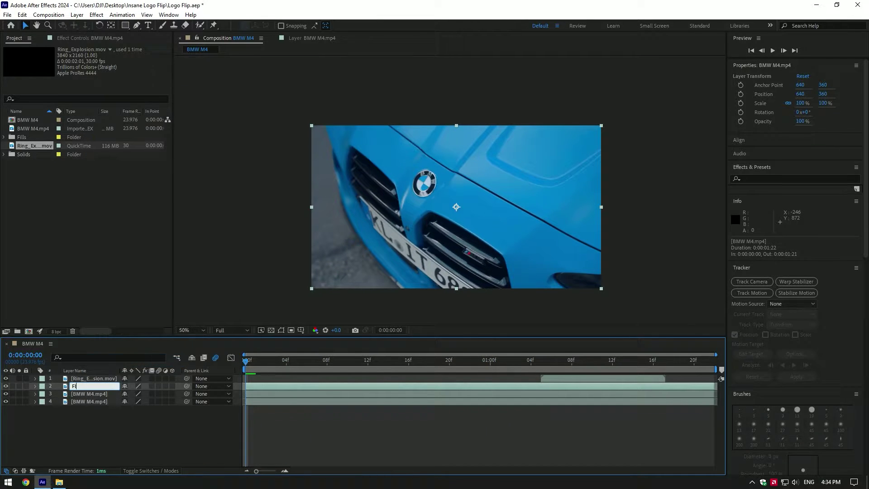
text(ip)
key(Return)
right_click(91, 394)
click(110, 373)
text(Clean)
key(Return)
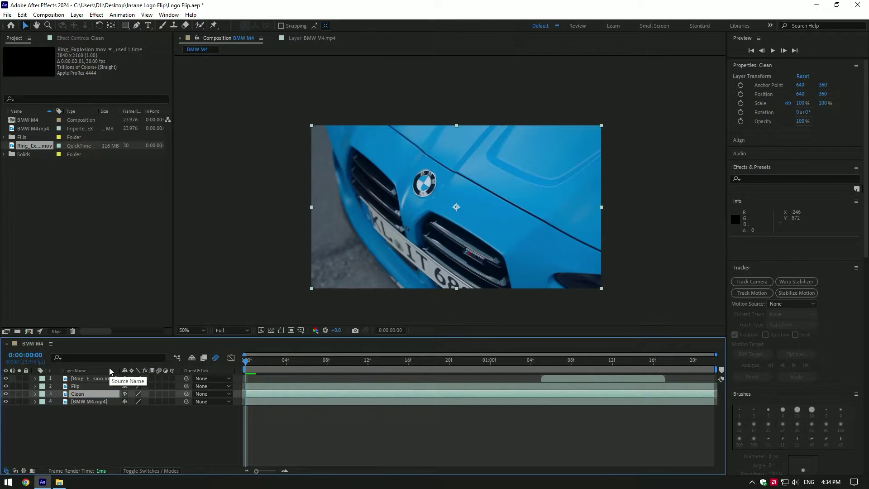
right_click(73, 401)
click(112, 379)
text(Original)
Hide the Flip and Original layers
click(41, 387)
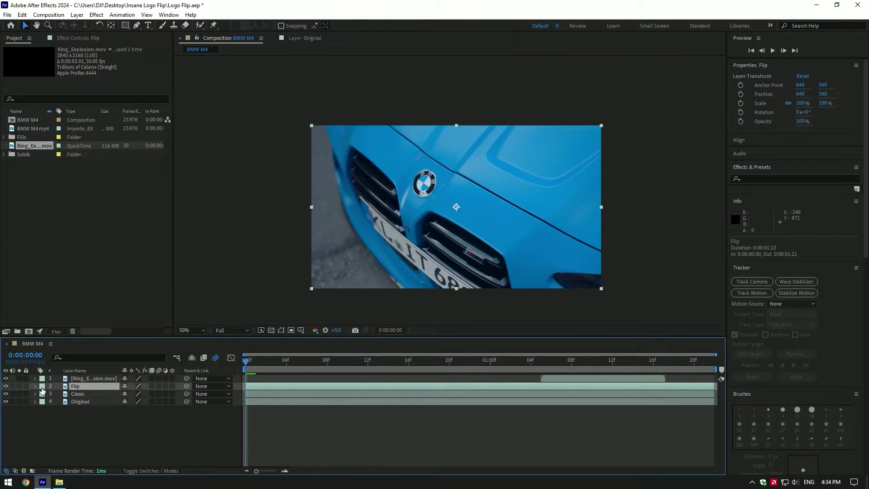
click(6, 386)
click(5, 401)
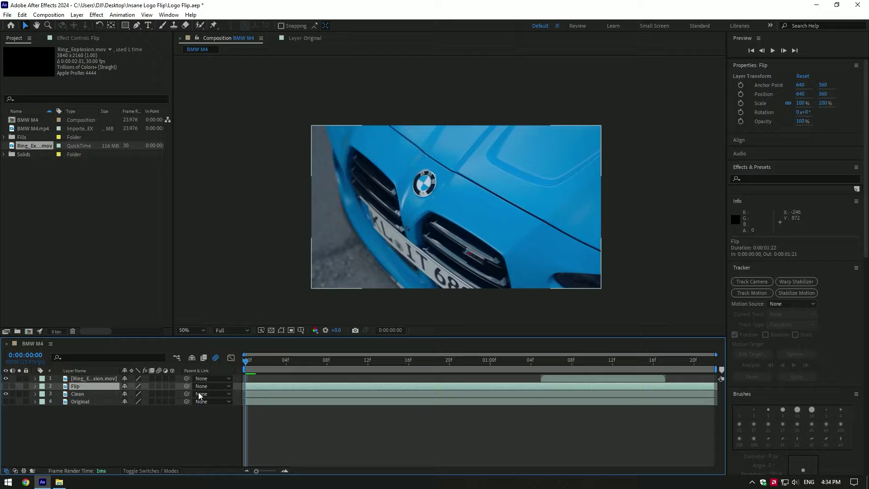
Trim the Clean layer to run from 0:00:00:05 to the start of the ring explosion clip at 0:00:01:05
drag(247, 361, 297, 366)
click(271, 395)
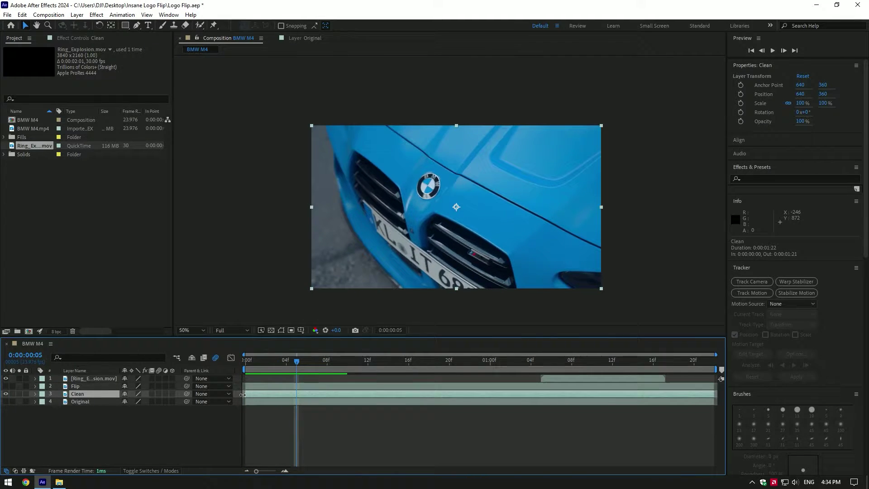
drag(280, 395, 297, 394)
drag(299, 360, 540, 365)
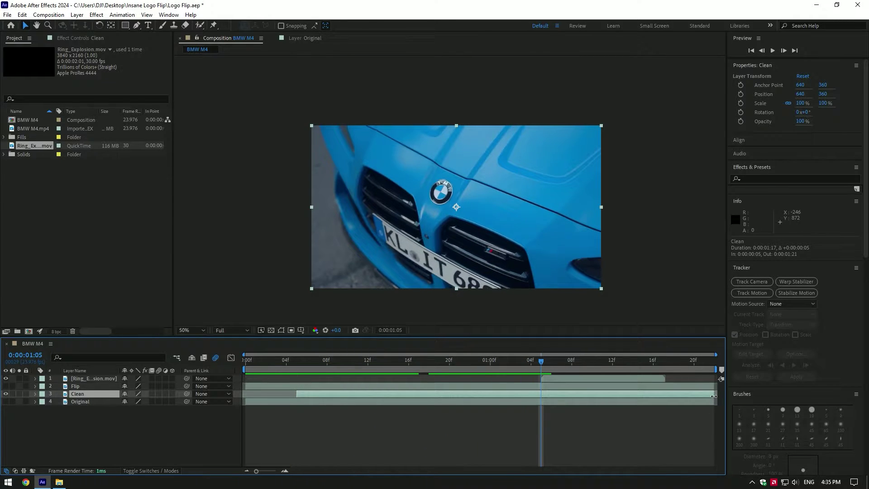
drag(644, 397, 541, 396)
At 0:00:00:05, draw a closed Pen tool mask loosely around the BMW emblem on the Clean layer
drag(542, 364, 297, 377)
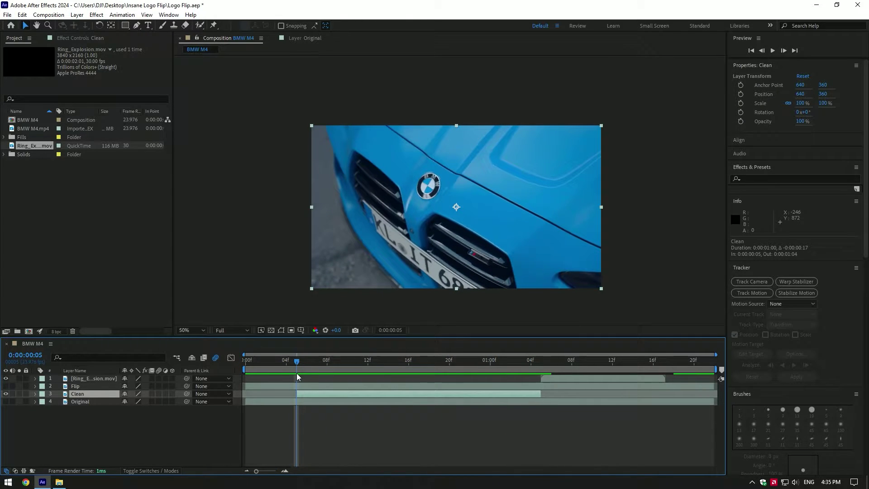
click(136, 26)
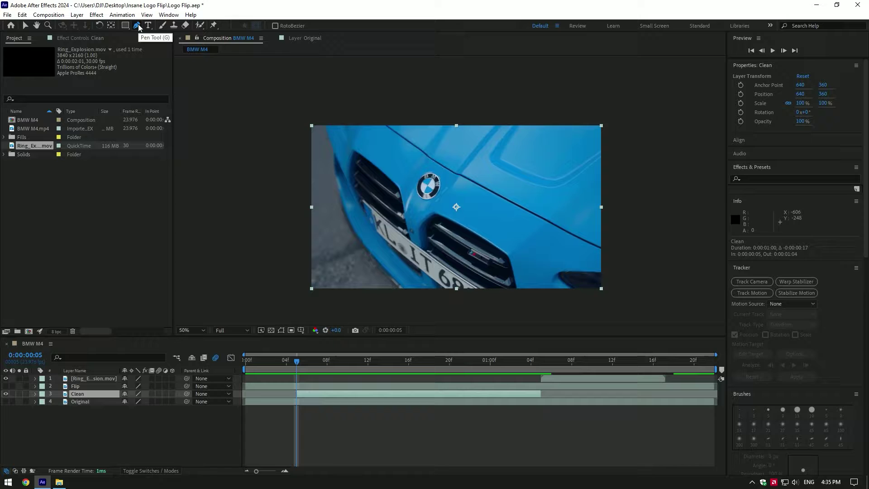
key(period)
key(period)
key(period)
key(period)
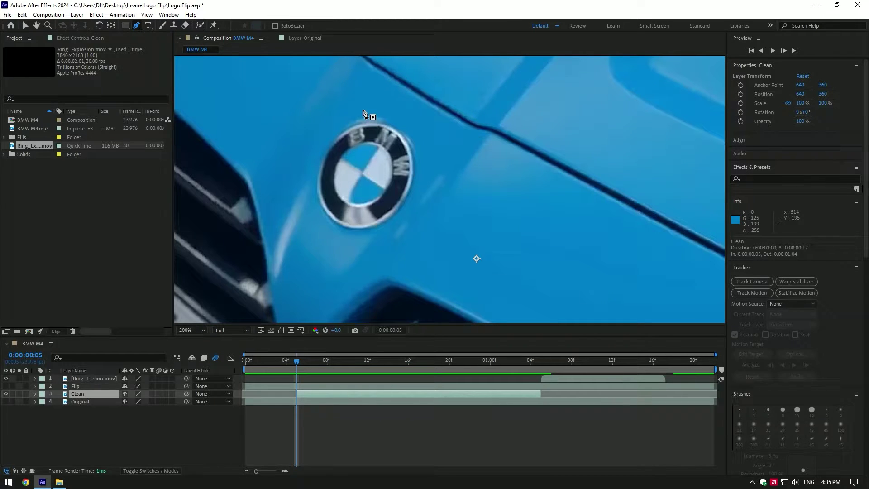
click(362, 110)
click(335, 129)
click(307, 194)
click(313, 221)
click(329, 236)
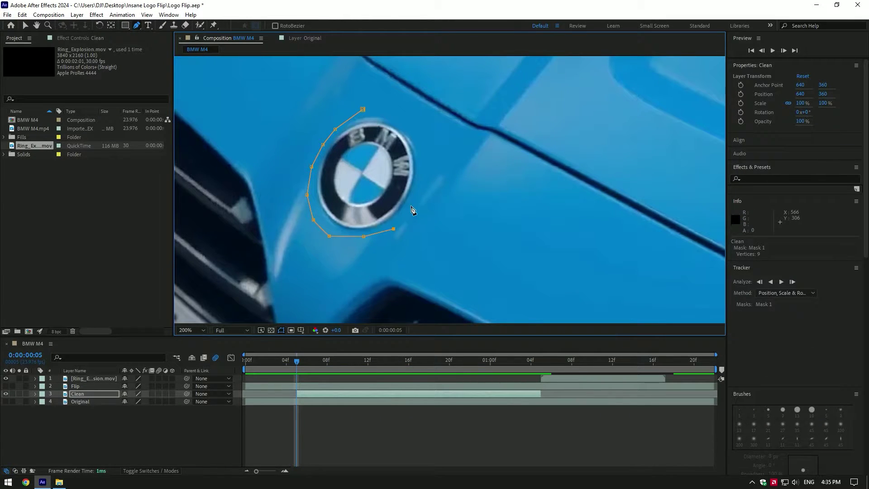
click(363, 110)
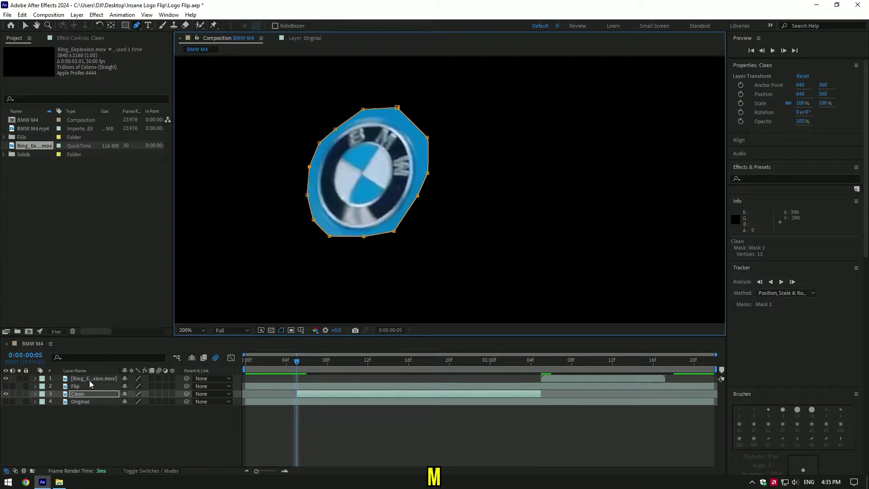
Track the emblem mask forward through the Clean layer and set its mode to Subtract
click(84, 397)
key(m)
right_click(78, 402)
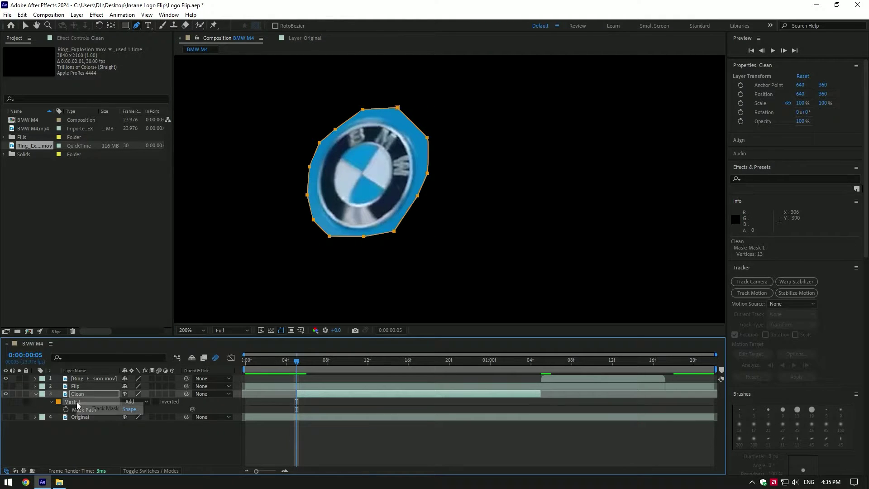
click(95, 409)
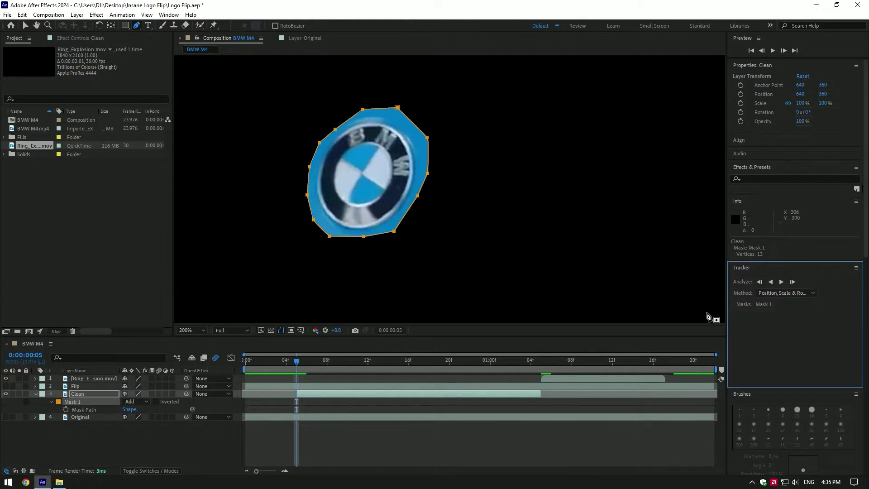
click(781, 282)
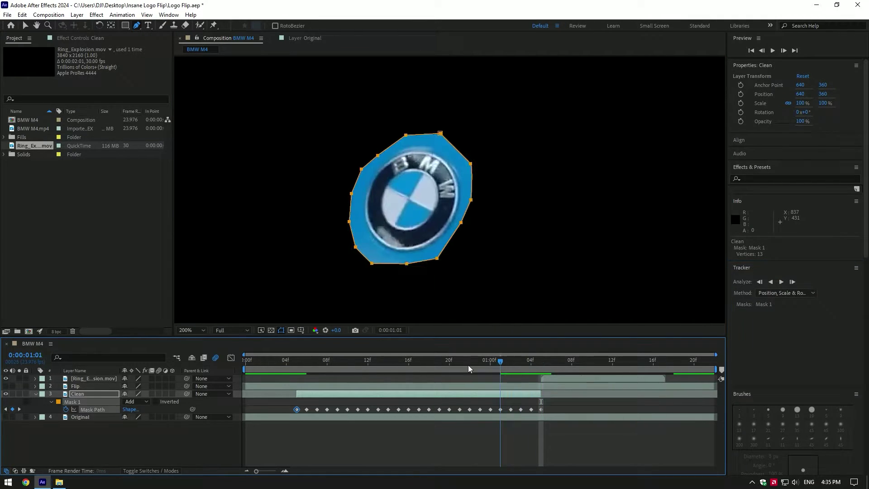
click(135, 402)
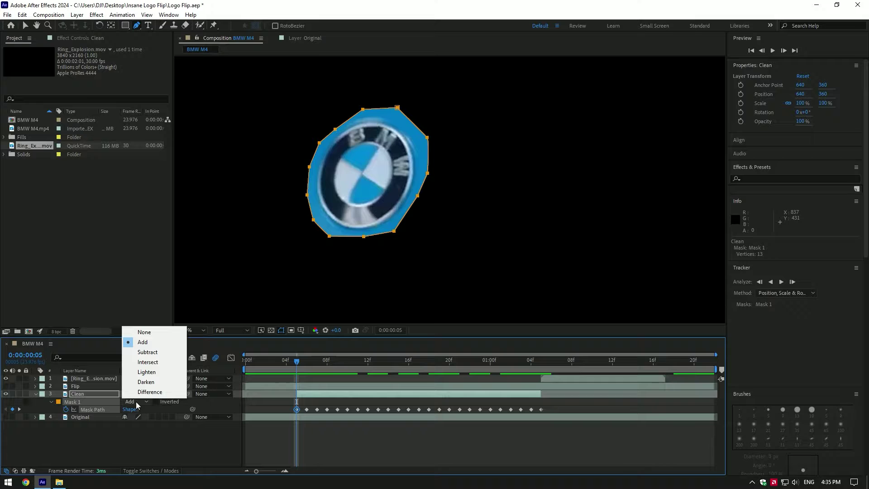
click(147, 352)
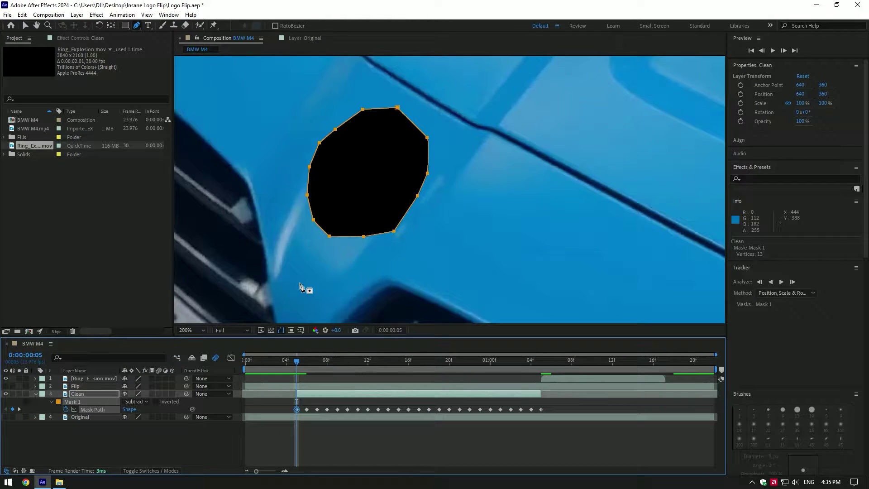
Generate a Content-Aware Fill layer for the emblem hole using the Object fill method and Work Area range
scroll(300, 287, down, 4)
click(169, 14)
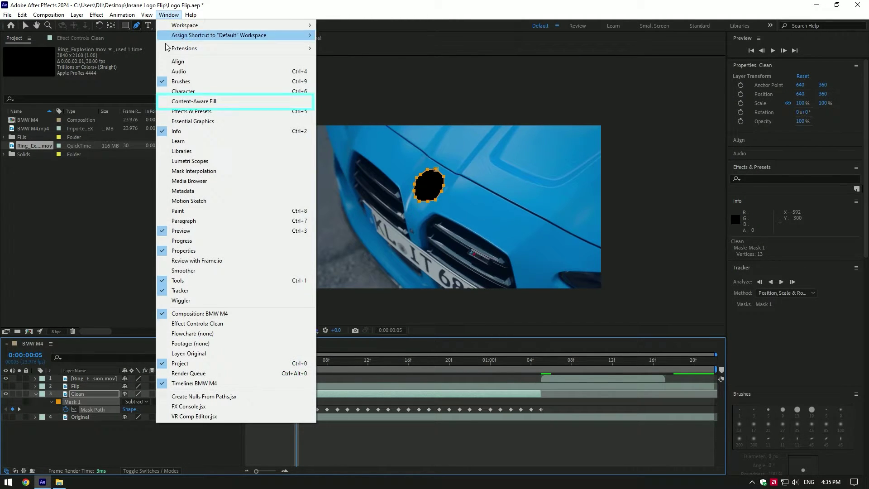
click(222, 104)
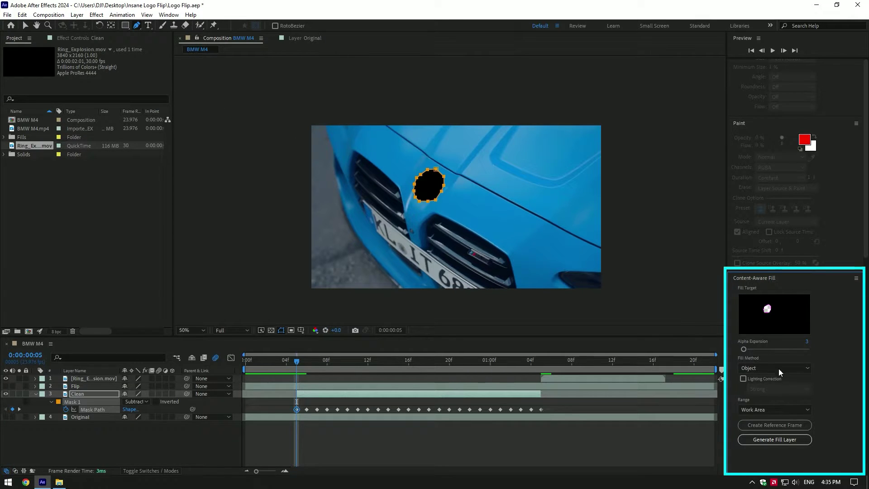
click(784, 437)
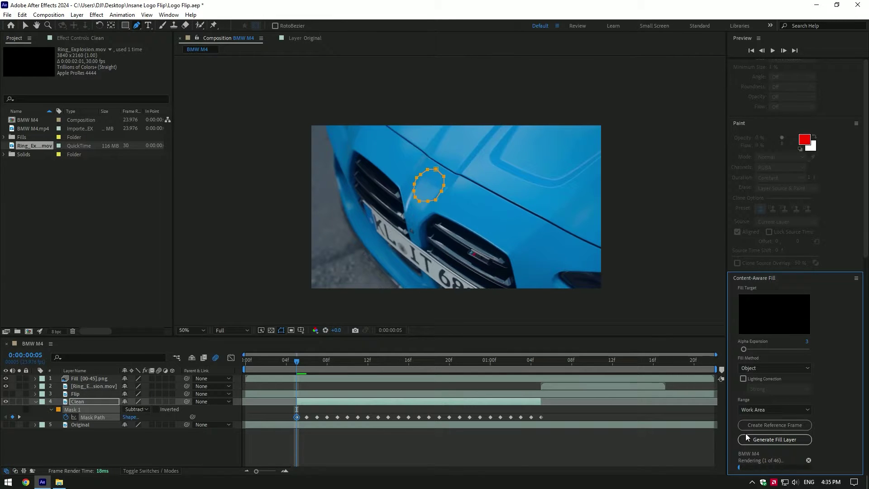
Move the fill layer between Flip and Clean and trim both its ends to match the Clean layer
drag(92, 378, 81, 401)
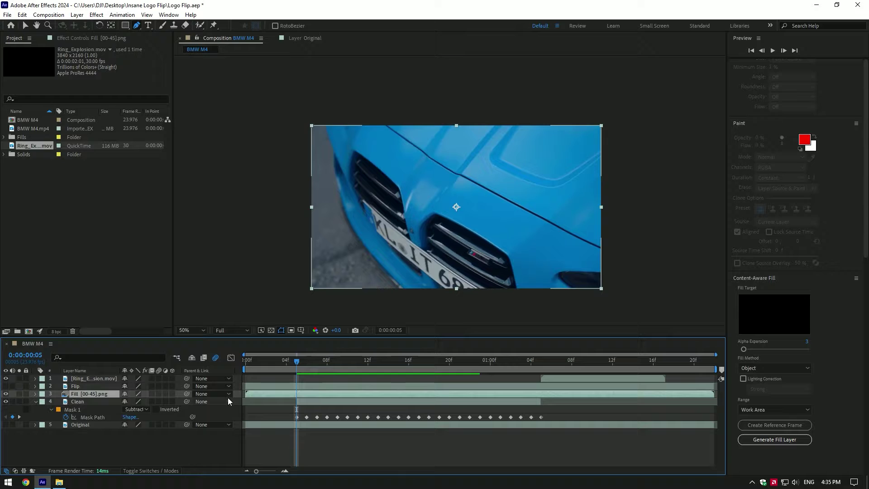
drag(246, 394, 297, 397)
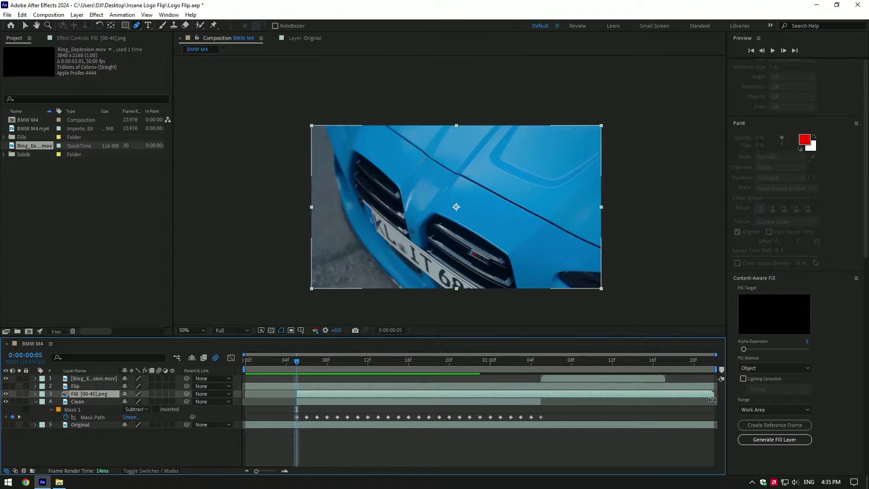
drag(714, 394, 541, 396)
click(321, 402)
key(u)
Show the Flip and Original layers again and trim Flip to the same span as the Clean layer
click(79, 386)
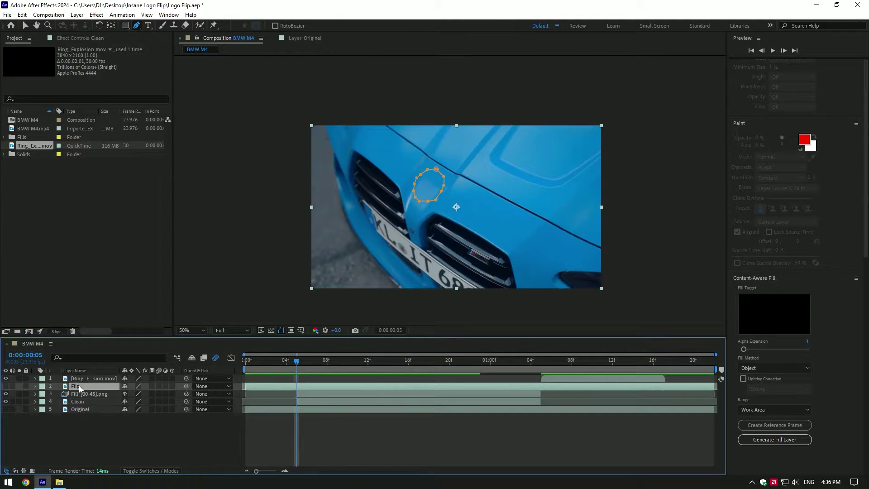
click(5, 386)
click(76, 409)
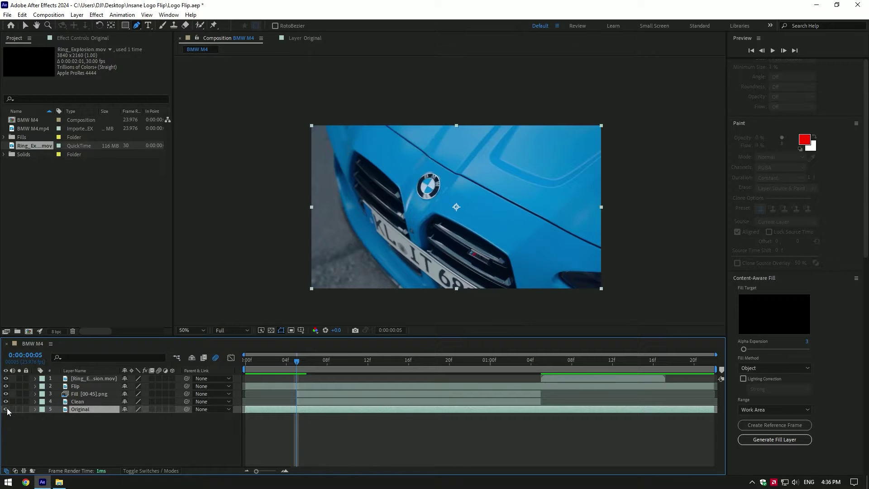
click(244, 386)
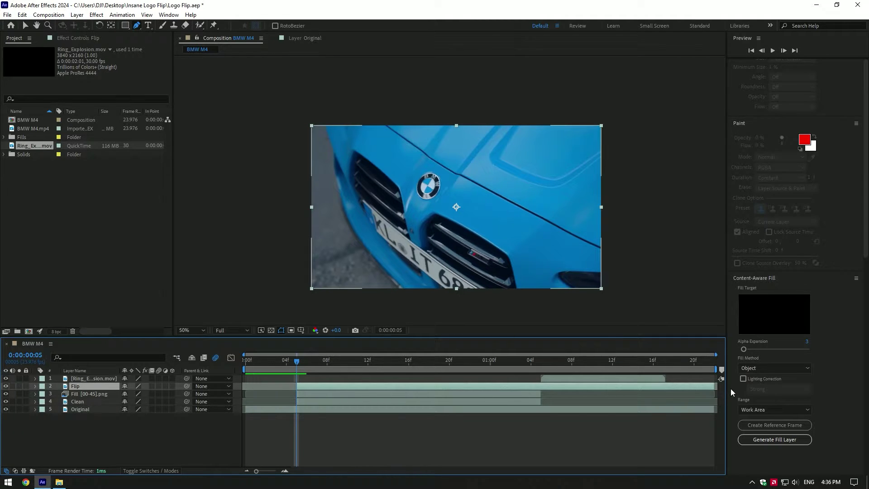
drag(714, 386, 551, 394)
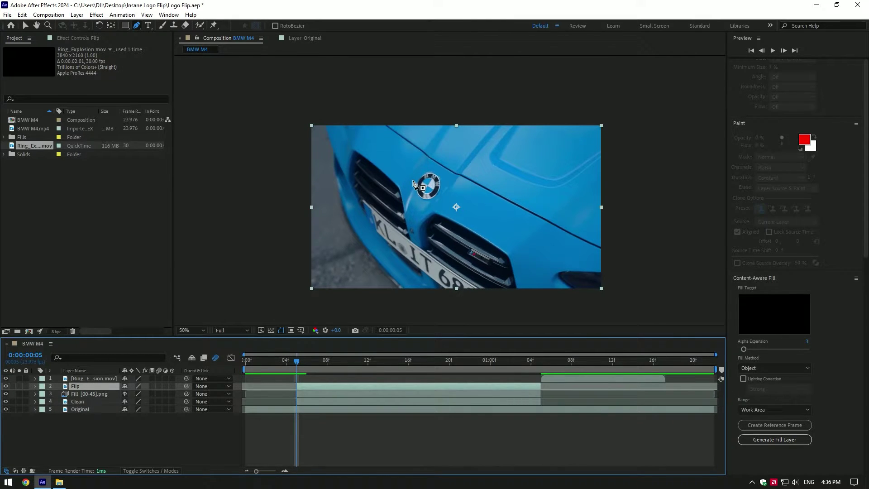
key(slash)
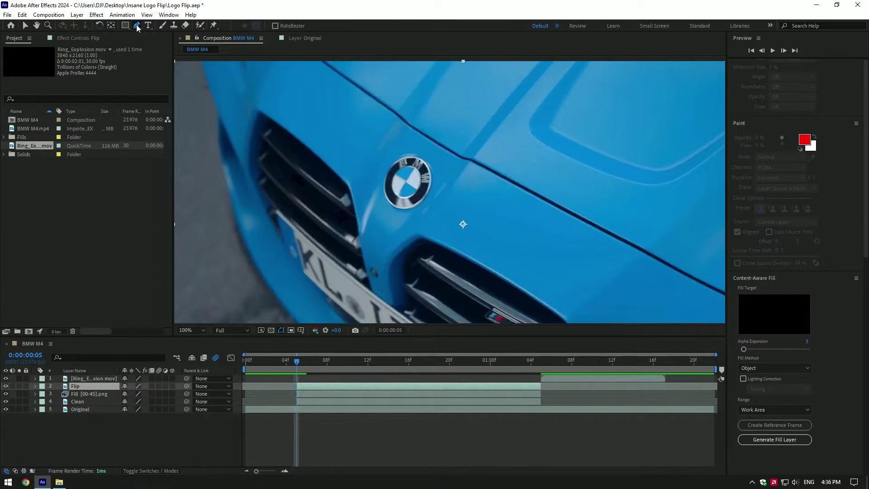
drag(128, 26, 146, 46)
click(201, 27)
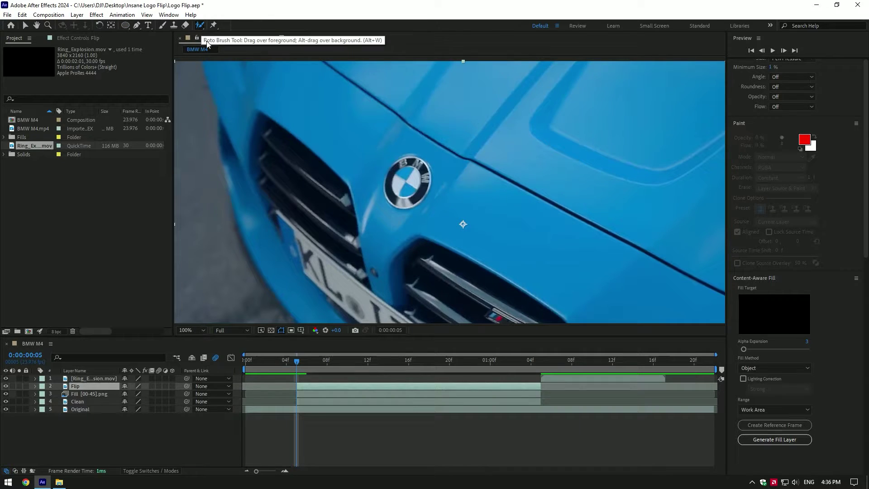
Apply the Mocha AE effect to the Flip layer and launch Mocha
key(ctrl+space)
text(mocha)
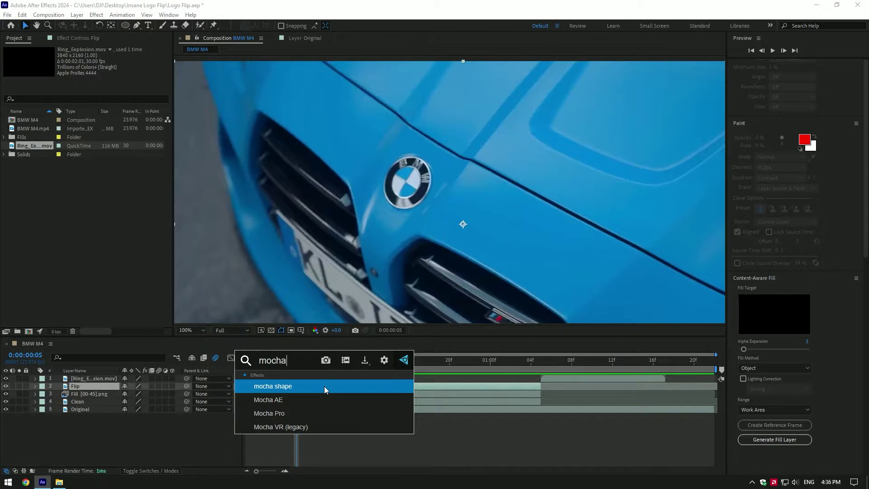
key(Down)
key(Return)
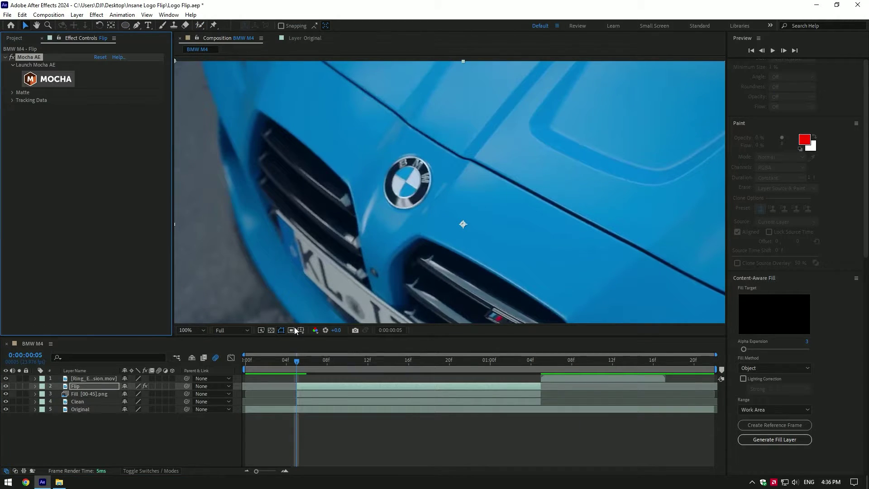
click(57, 81)
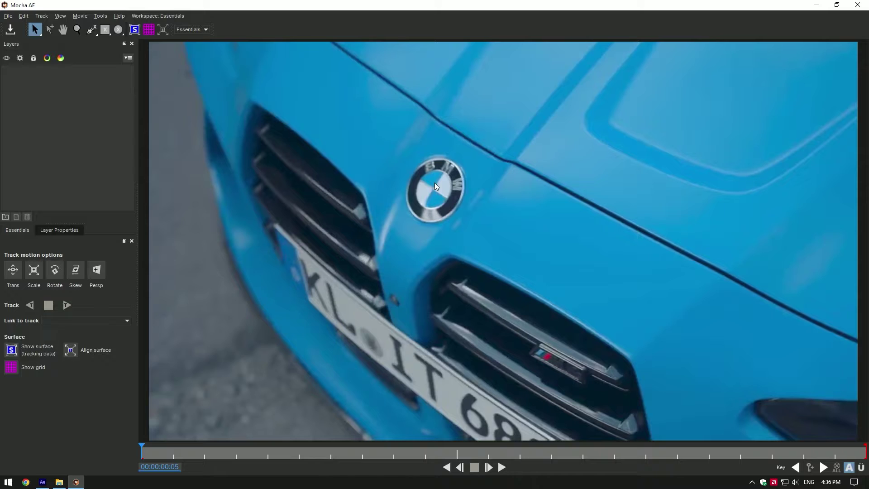
Draw an elliptical spline tightly around the BMW emblem and track it forward with perspective motion included
click(118, 31)
scroll(460, 182, up, 3)
drag(386, 146, 469, 239)
drag(382, 193, 384, 195)
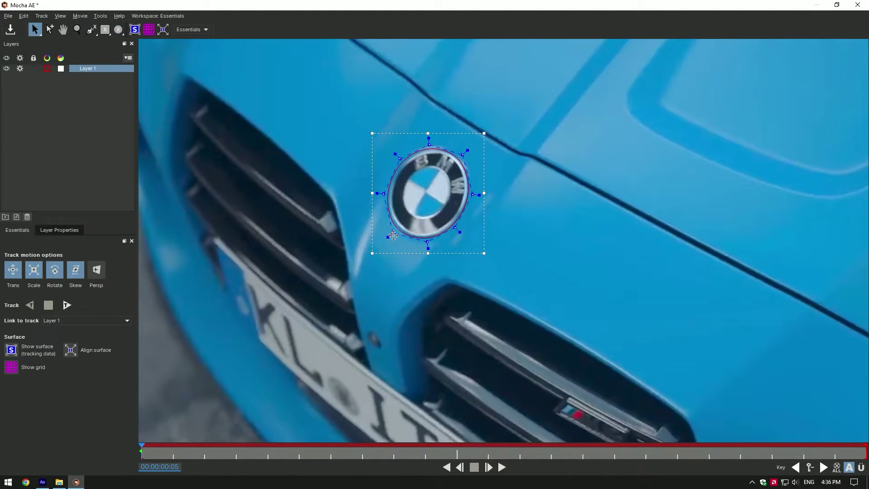
click(71, 304)
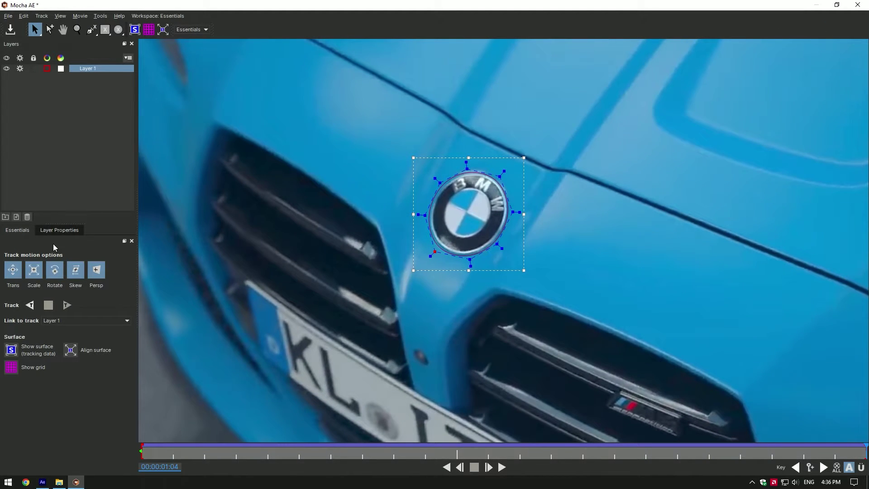
Save the Mocha track, return to After Effects and create AE masks from it on the Flip layer
click(10, 32)
click(857, 5)
click(12, 92)
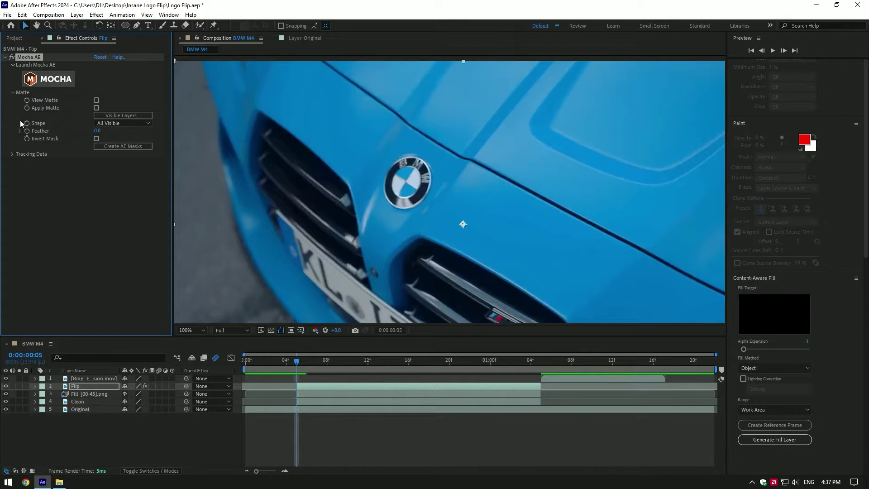
click(121, 149)
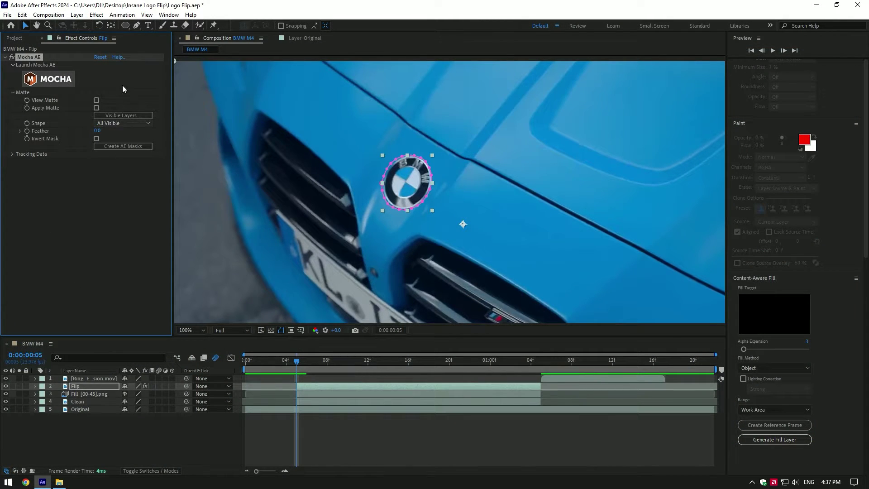
Move the Flip layer's anchor point onto the centre of the BMW emblem
click(111, 26)
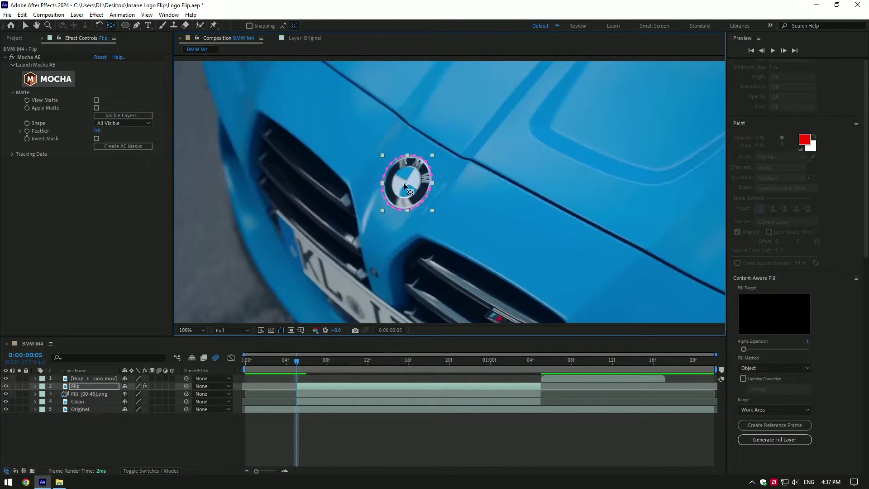
key(period)
key(period)
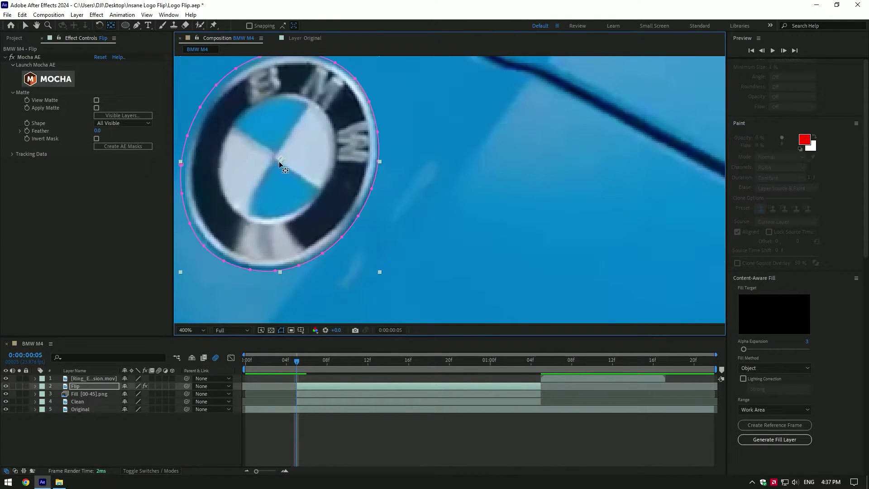
drag(280, 161, 273, 157)
key(v)
key(comma)
key(comma)
key(comma)
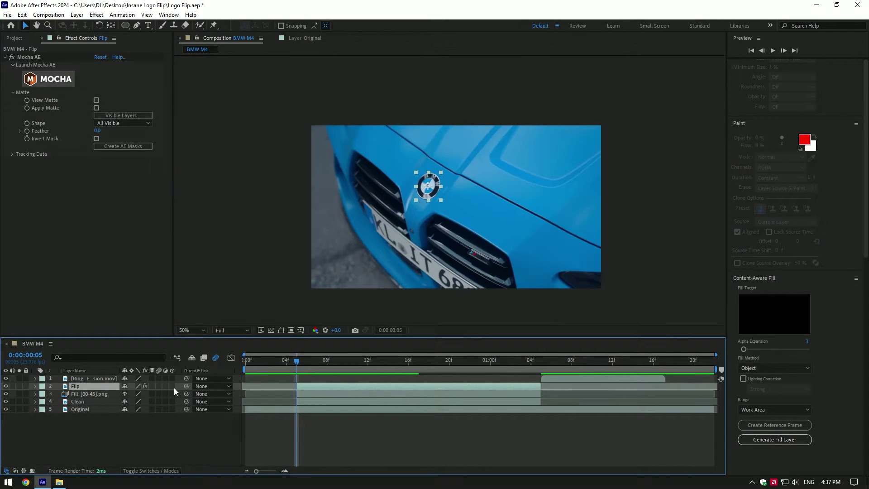
Make the Flip layer 3D and start keyframing its Position, Scale and Y Rotation at 0:00:00:05
click(173, 387)
click(36, 386)
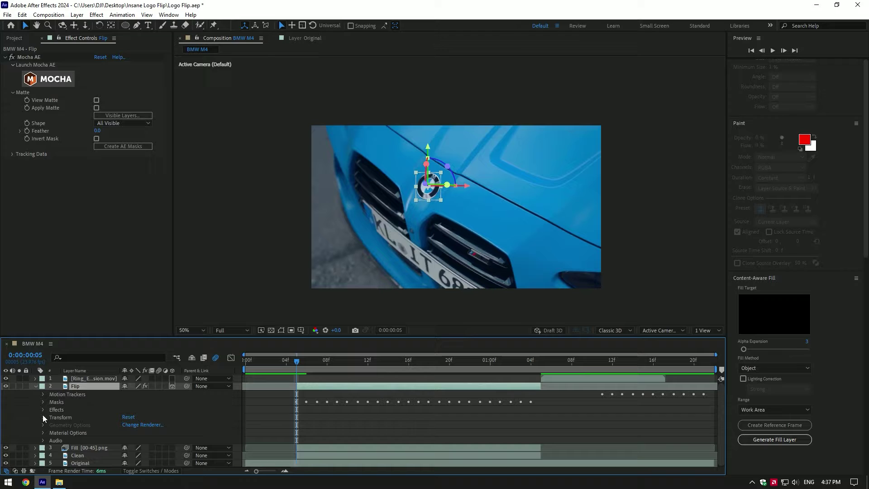
click(43, 418)
scroll(42, 416, down, 2)
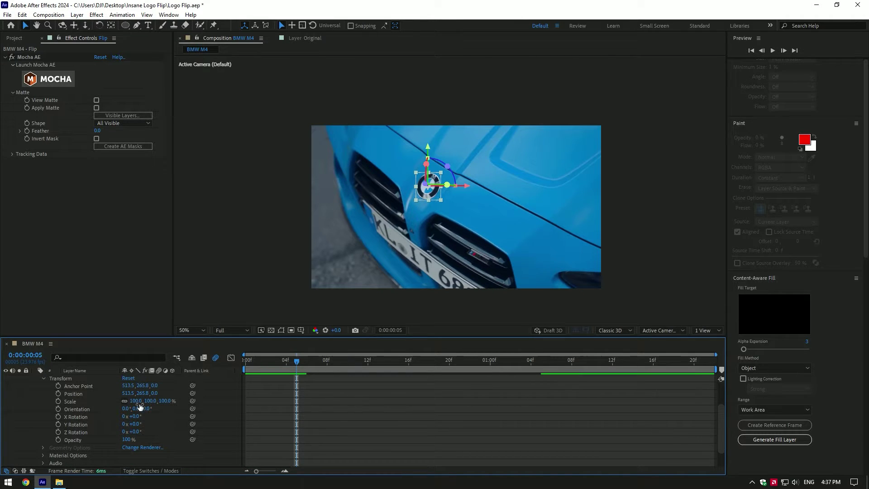
click(58, 394)
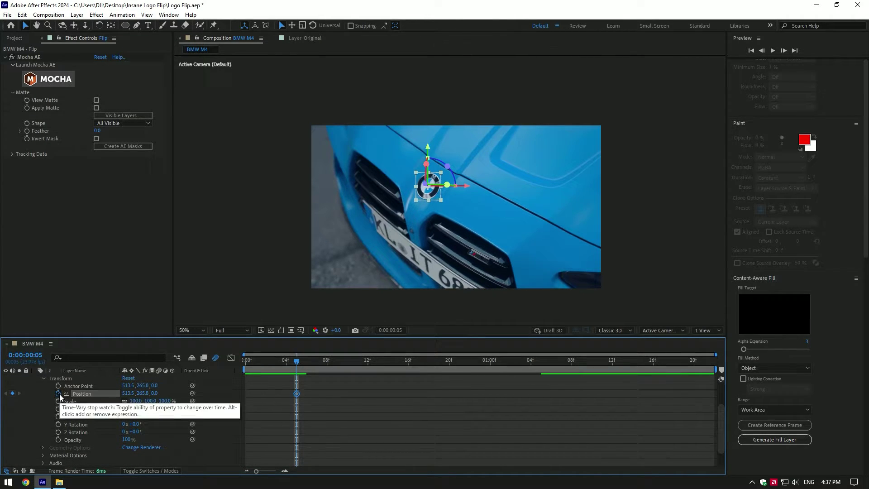
click(57, 401)
click(58, 424)
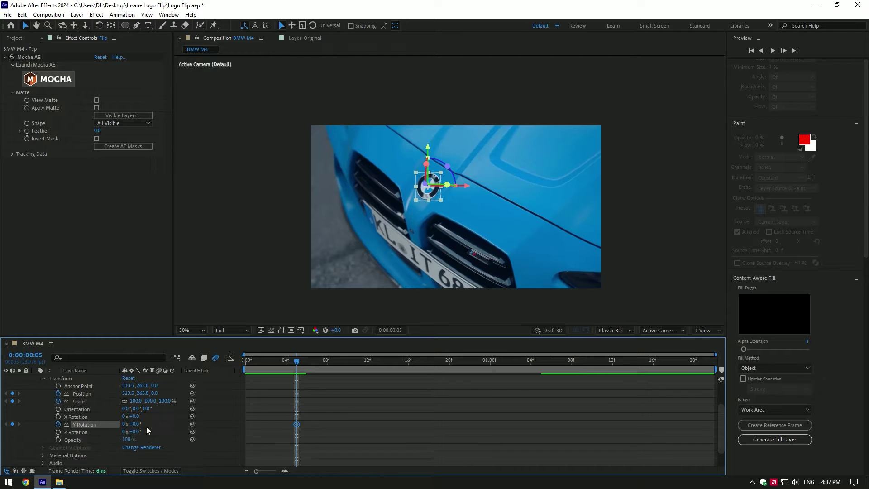
Add matching Position, Scale and Y Rotation keyframes to the Flip layer at 0:00:01:05
scroll(272, 389, up, 2)
drag(296, 360, 542, 365)
scroll(465, 421, down, 3)
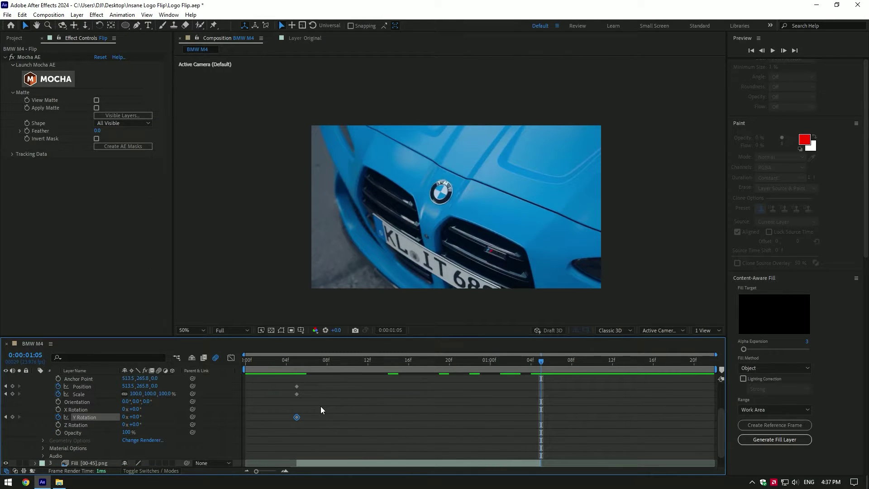
click(12, 393)
click(13, 417)
scroll(351, 386, up, 2)
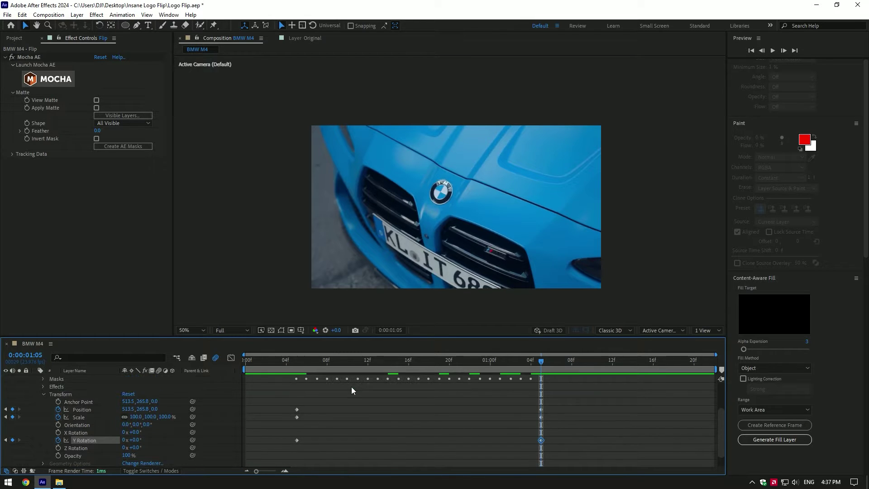
At 0:00:00:14, set Flip's Y position to 147.8, Scale to 200% and Y Rotation to 2 full turns, and preview the flip
click(351, 387)
drag(430, 366, 382, 369)
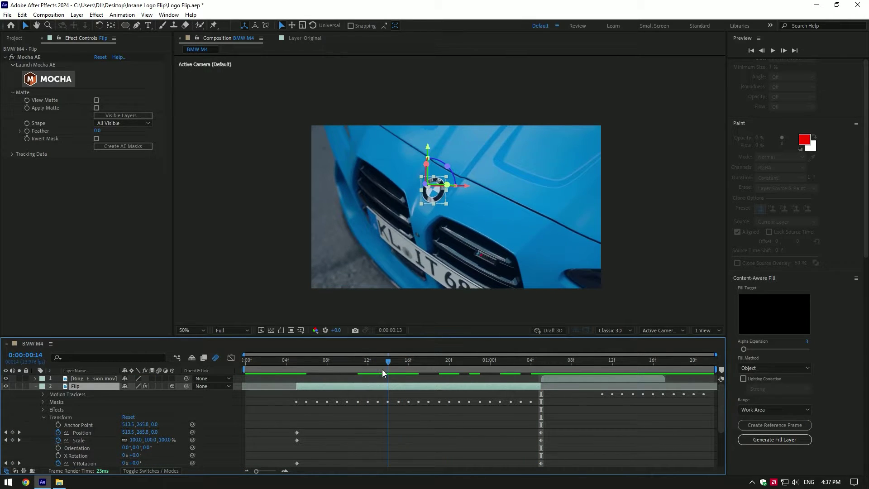
drag(188, 439, 76, 442)
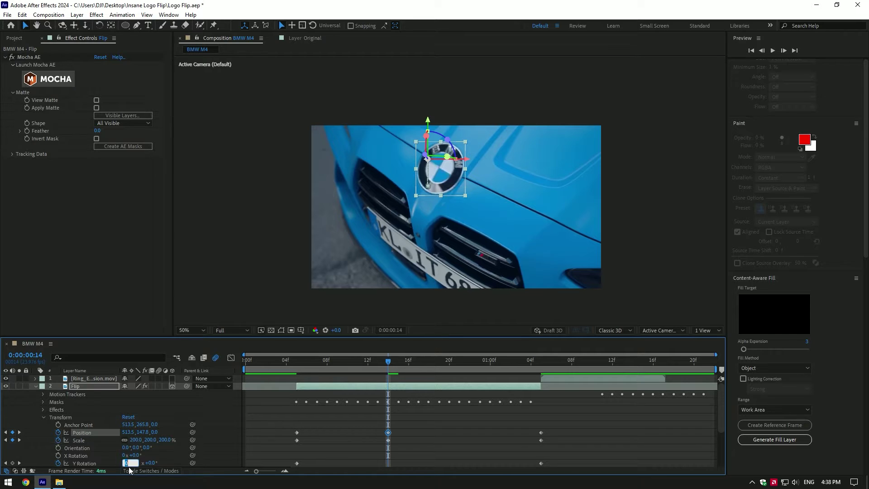
text(2)
key(Return)
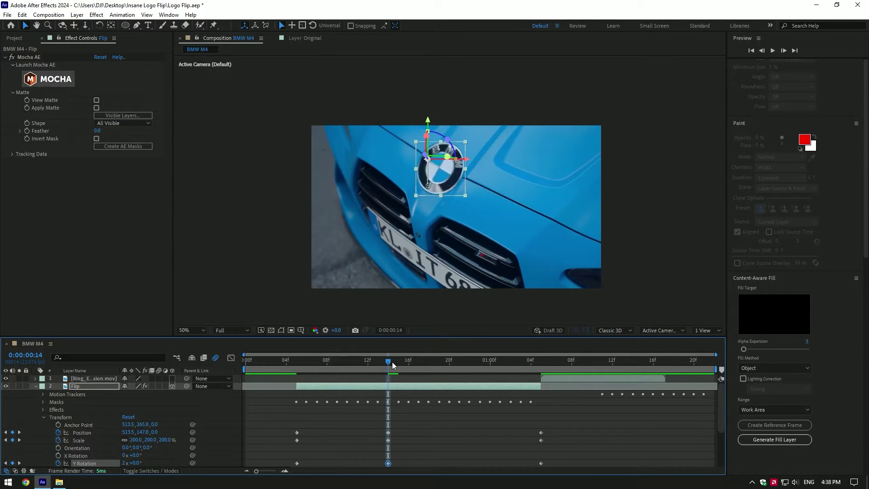
drag(392, 362, 296, 365)
key(space)
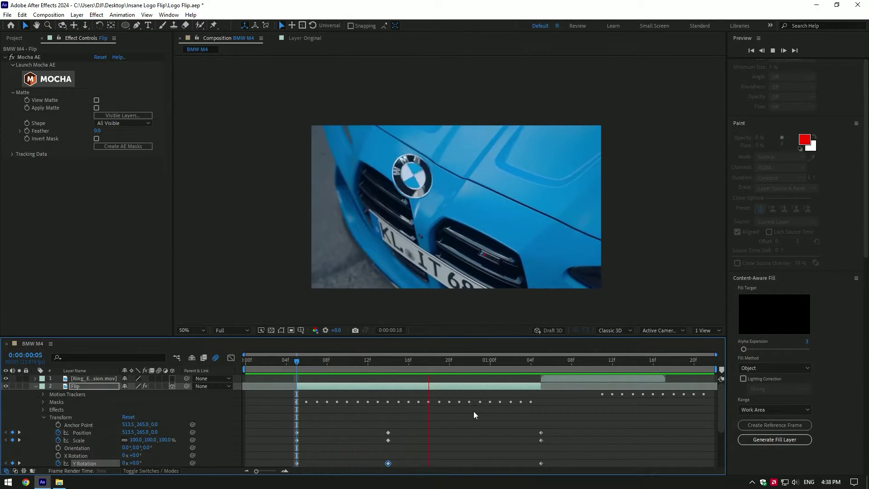
key(space)
Copy Flip's Position, Scale and Y Rotation keyframes from 0:00:00:14 to 0:00:00:23 and play the animation
drag(435, 362, 390, 365)
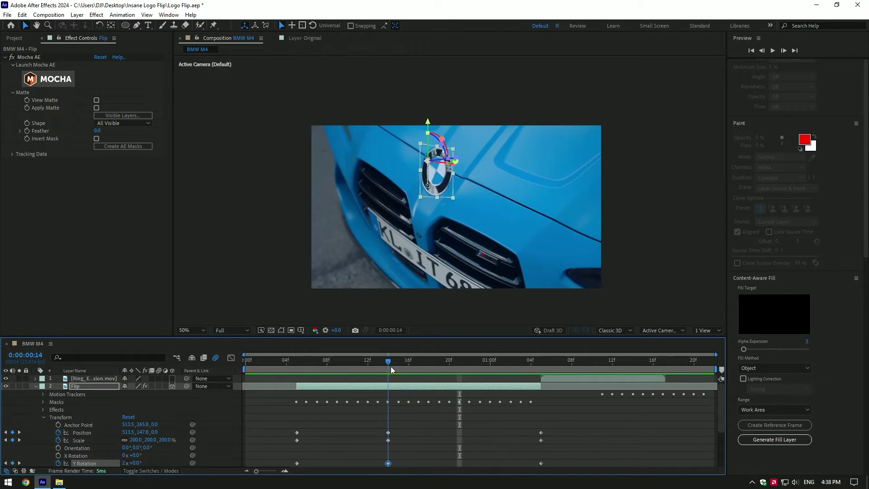
drag(402, 419, 379, 468)
key(space)
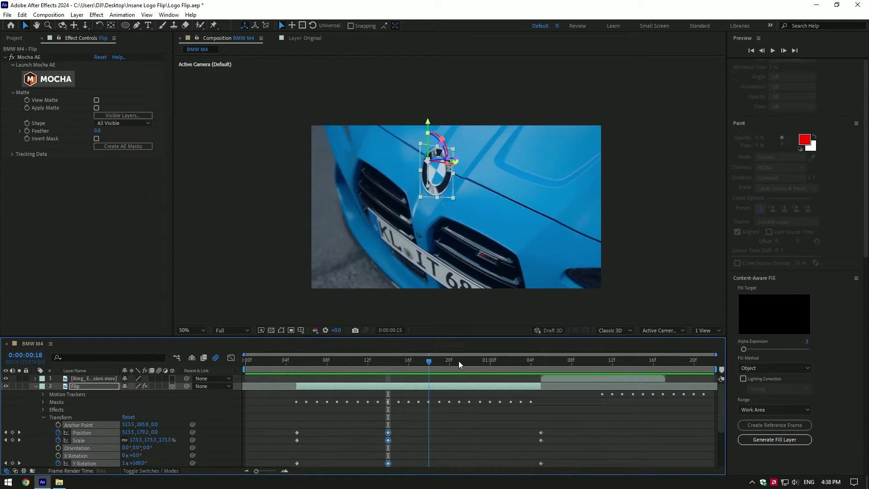
click(477, 360)
key(ctrl+v)
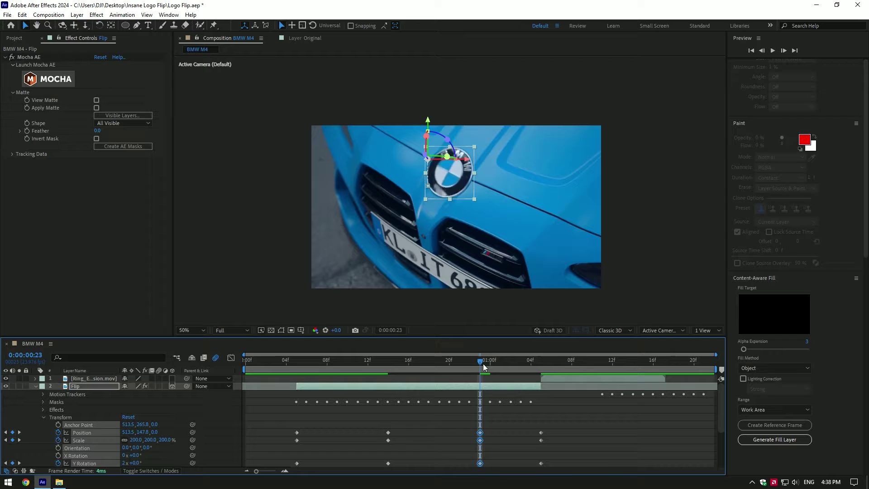
key(space)
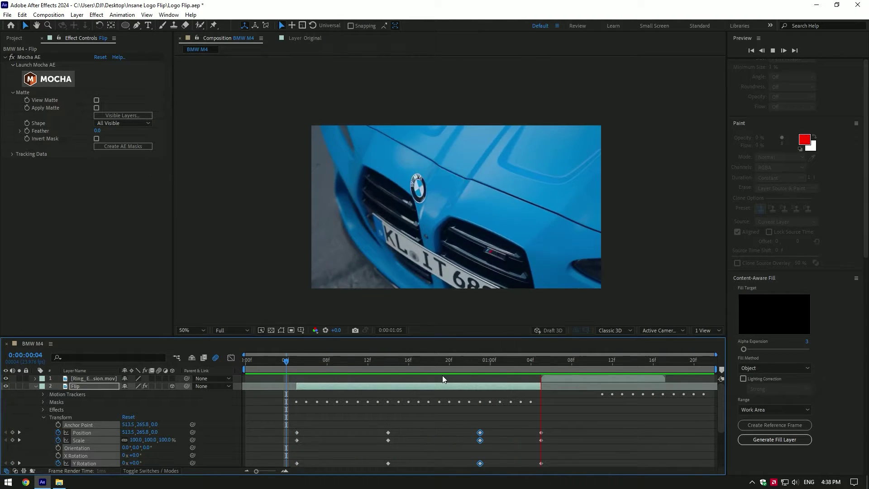
Enable motion blur on the Flip layer, collapse its properties and preview the animation
click(410, 364)
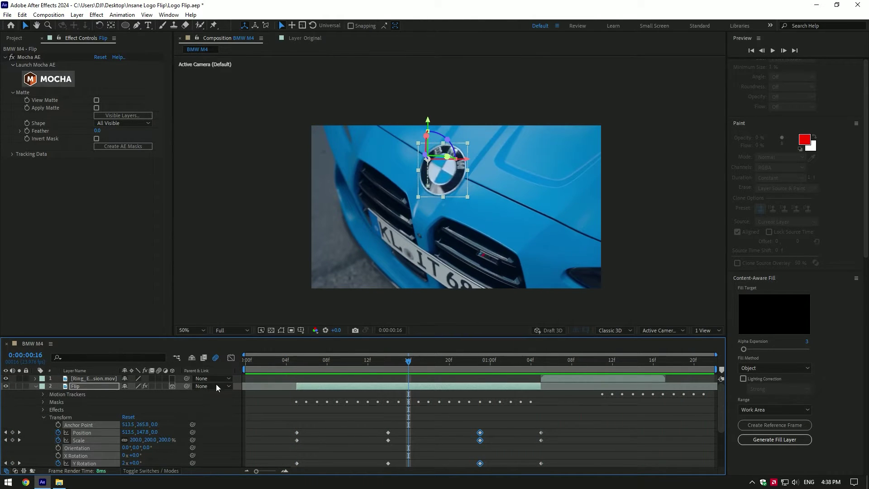
click(159, 385)
click(36, 386)
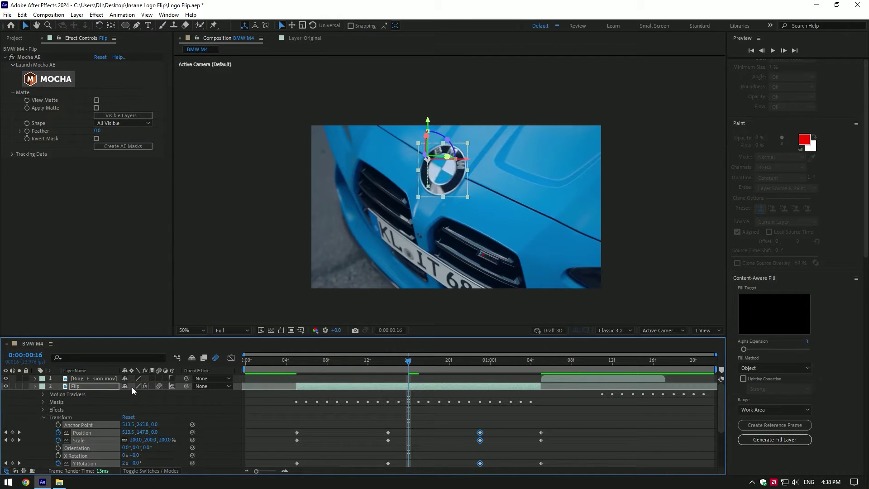
key(space)
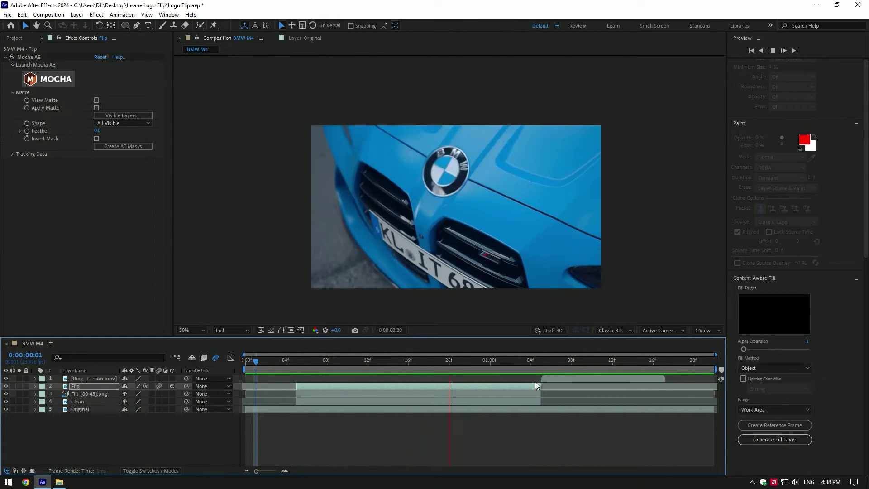
key(space)
Apply Easy Ease to all of Flip's Position, Scale and Y Rotation keyframes
key(u)
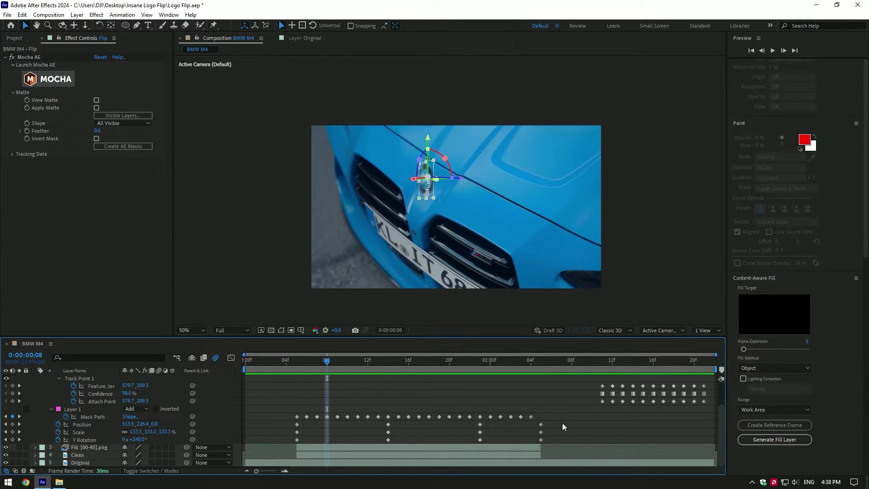
drag(562, 423, 290, 438)
key(F9)
Reshape Flip's speed curves so the rise and the return both start slowly and peak near their end, and play the result
click(231, 359)
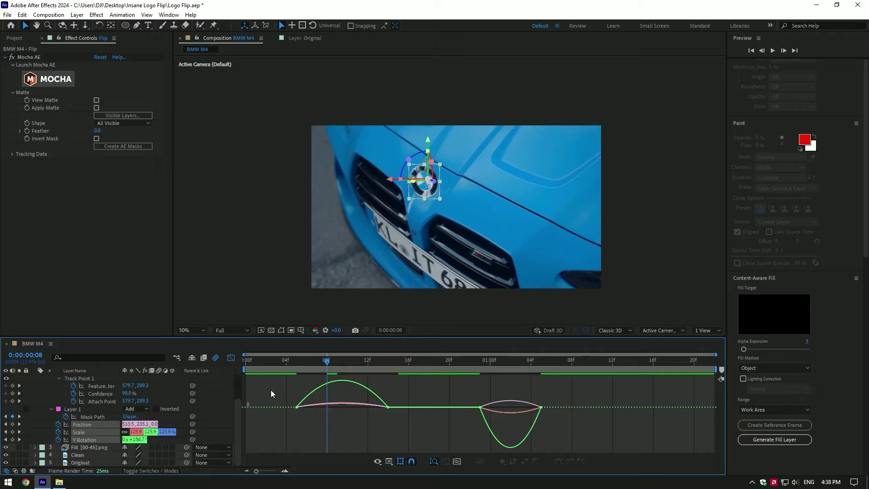
drag(297, 411, 338, 405)
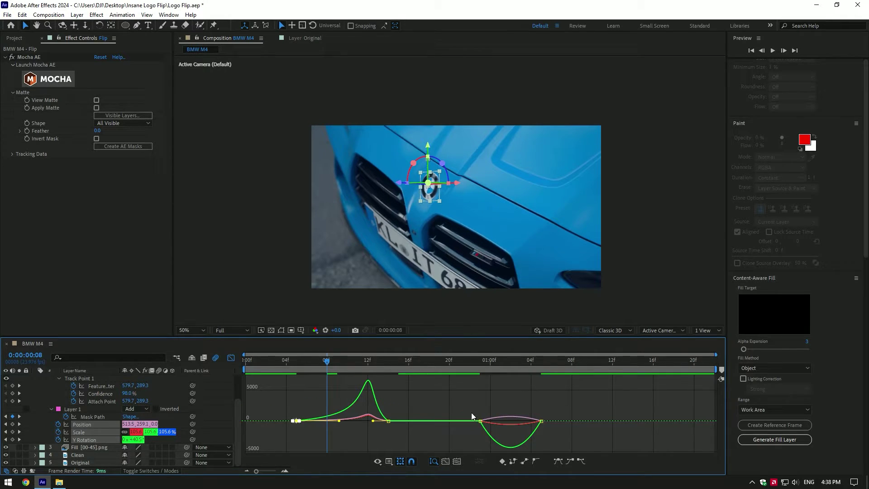
drag(480, 421, 518, 421)
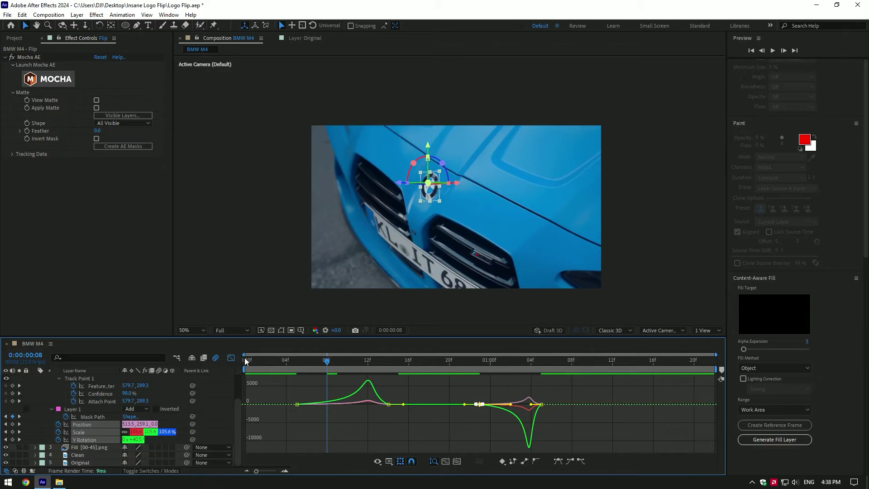
click(231, 358)
scroll(345, 403, up, 2)
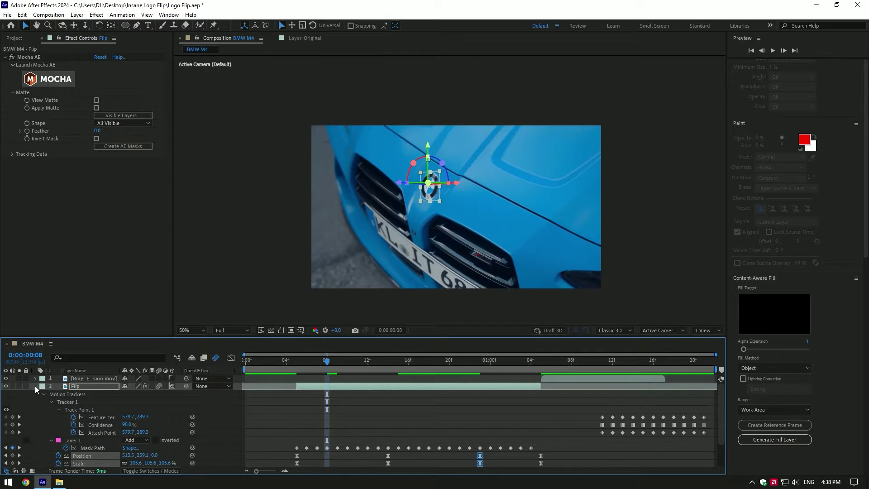
click(35, 385)
key(Page_Up)
key(space)
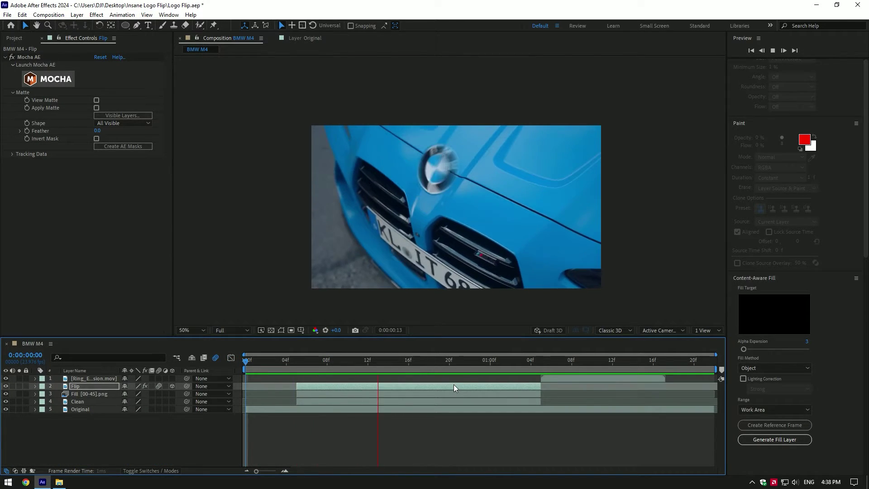
Move the Ring_Explosion.mov layer to start at 0:00:01:03 and save the project
drag(416, 356, 521, 363)
click(571, 379)
key(alt+Page_Up)
key(ctrl+s)
Duplicate the Original layer, place the copy above all other layers and rename it "Logo only"
click(66, 410)
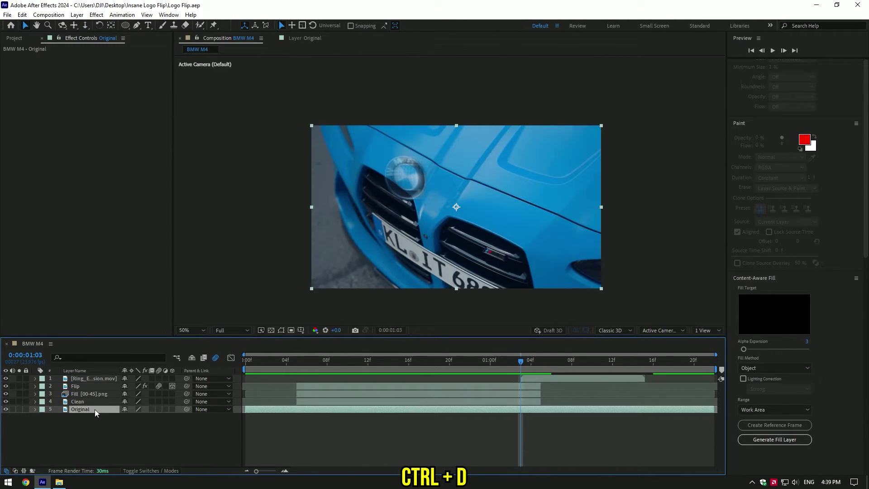
key(ctrl+d)
drag(84, 411, 87, 377)
right_click(88, 379)
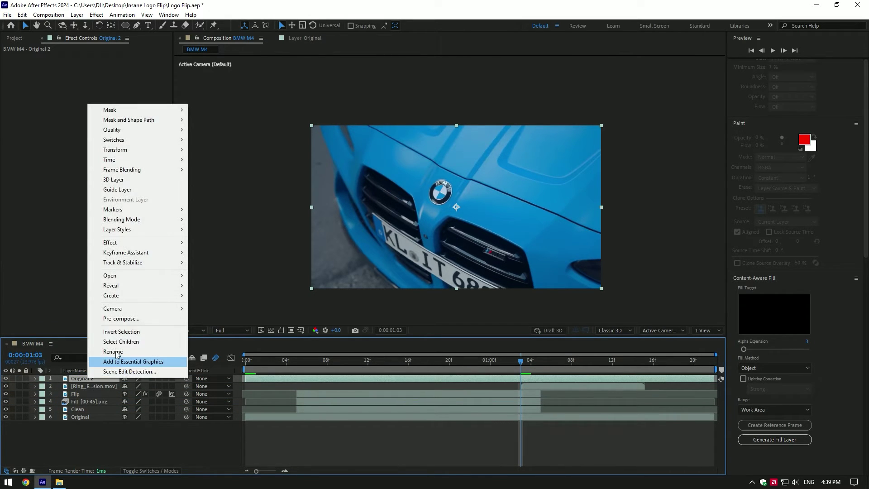
click(116, 352)
text(Logo  only)
key(Return)
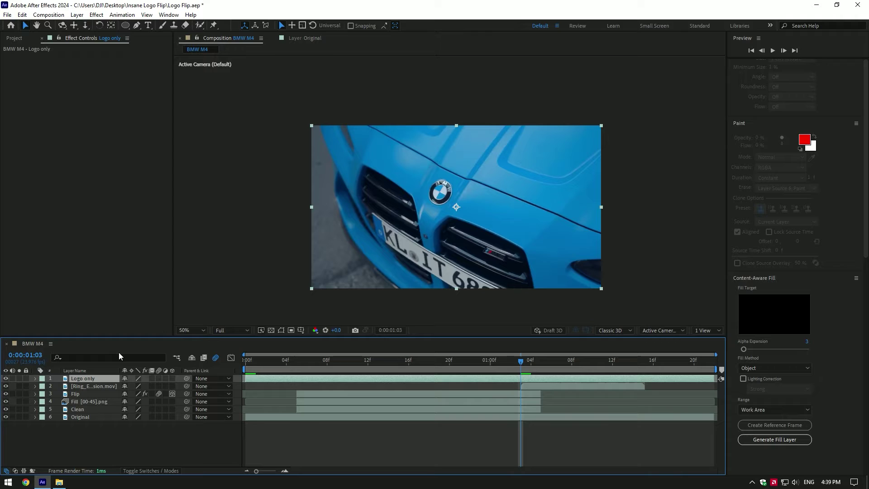
Trim the start of Logo only to 0:00:01:05 and move the Ring_Explosion.mov layer beneath Flip
drag(257, 380, 551, 364)
click(548, 387)
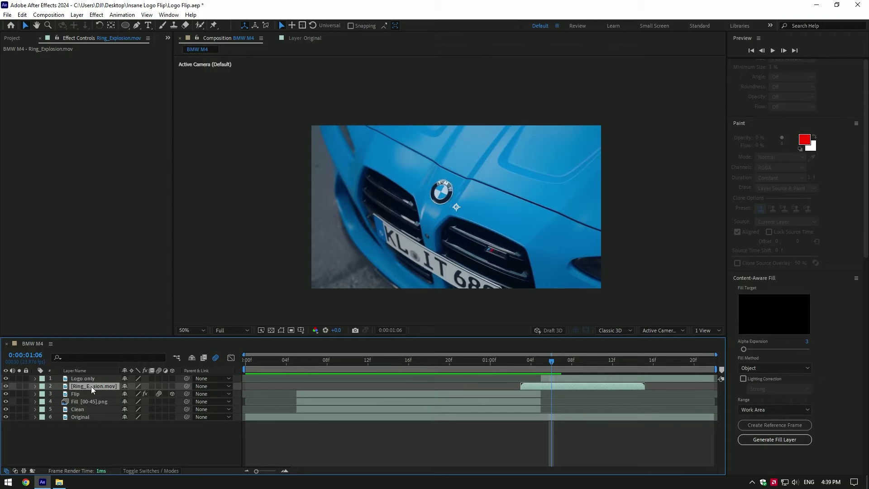
drag(91, 386, 86, 395)
Apply the Mocha AE effect to the Logo only layer and launch Mocha at 0:00:01:06
click(555, 376)
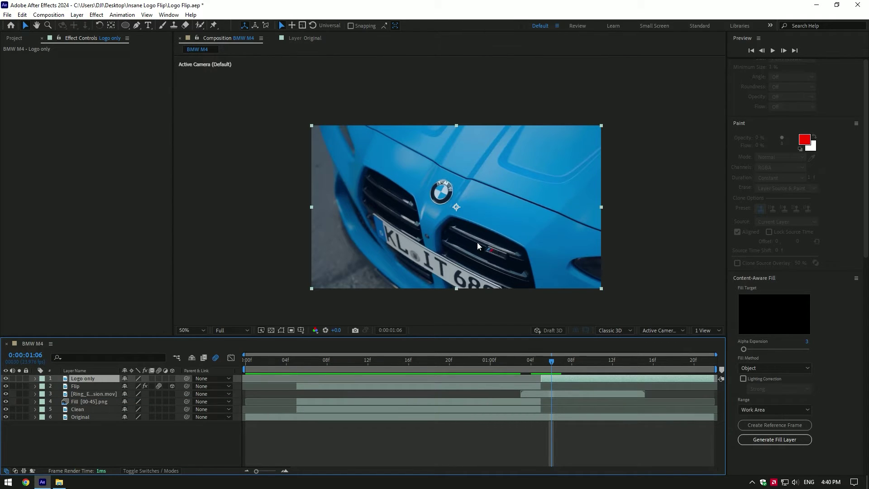
key(ctrl+space)
text(mocha)
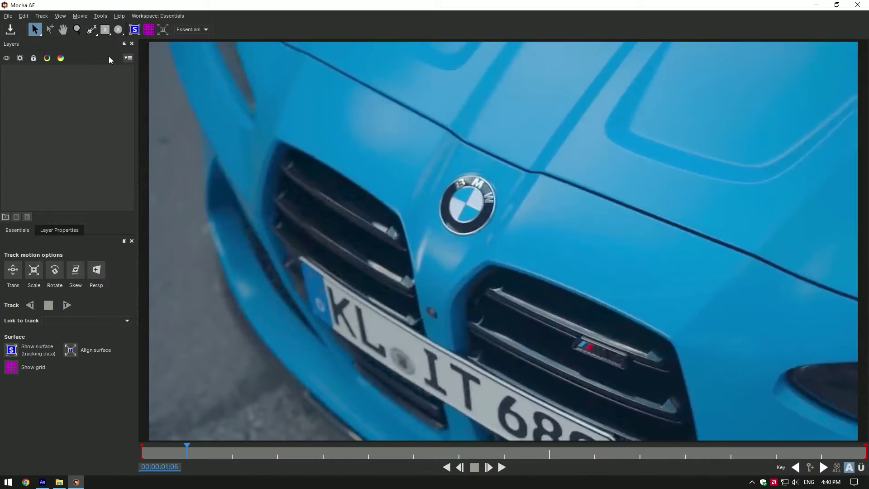
Draw an elliptical spline around the BMW emblem and adjust its points to fit the emblem's edge
click(119, 28)
mouse_move(432, 165)
mouse_down()
mouse_move(500, 238)
mouse_move(449, 182)
mouse_up()
drag(431, 201, 435, 201)
drag(466, 164, 467, 171)
drag(490, 175, 488, 176)
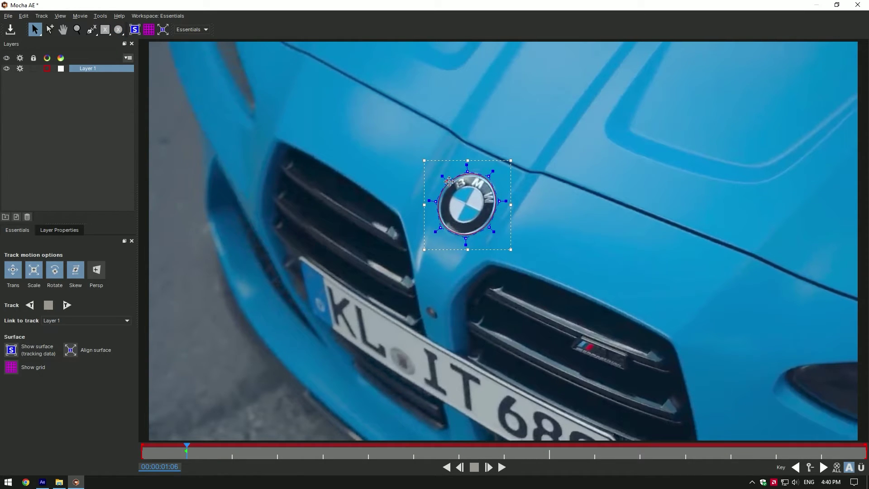
Track the emblem spline forward to the clip's end with perspective included, then save the track and return to After Effects
click(67, 305)
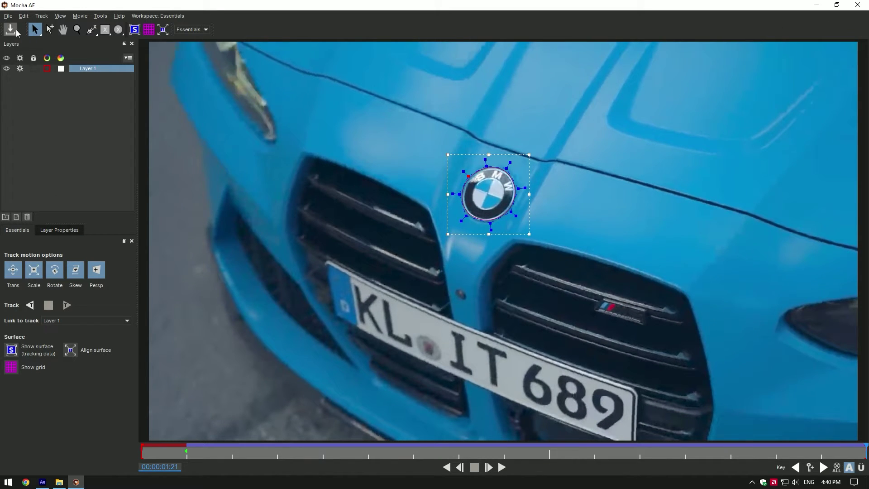
click(857, 5)
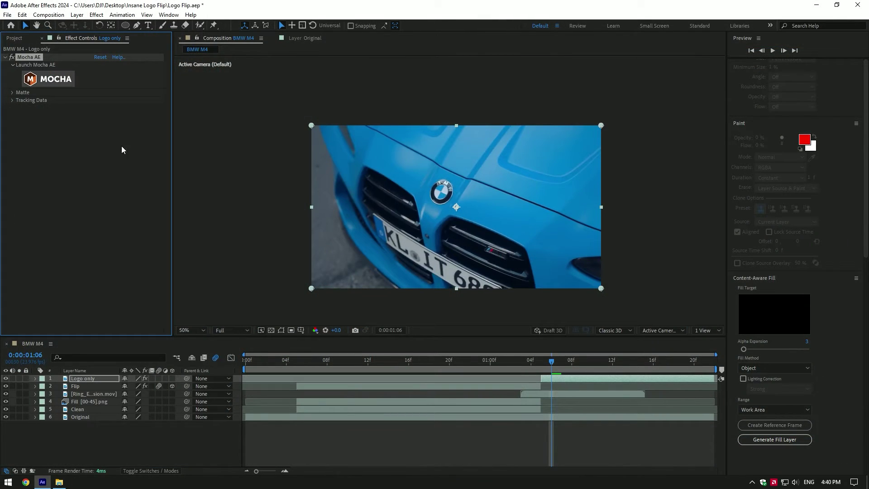
Create AE masks from the Mocha matte on the Logo only layer with feather 2.0, and preview the result
click(13, 92)
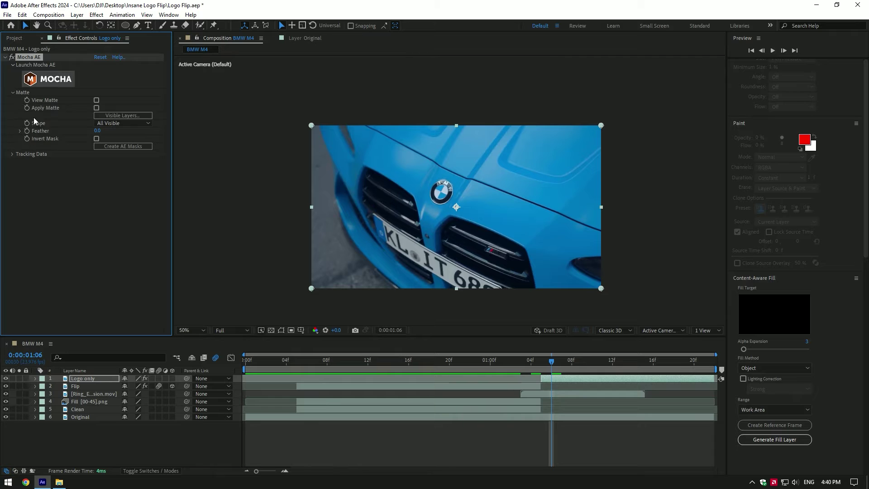
click(117, 147)
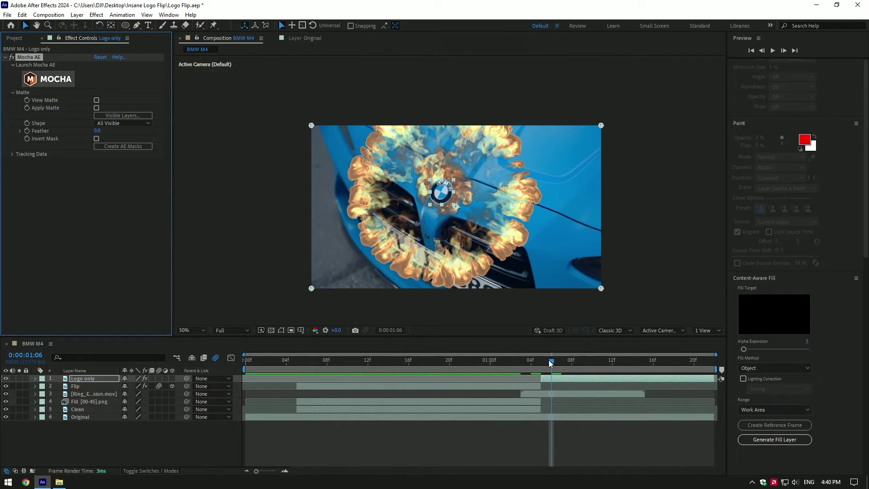
drag(550, 362, 409, 360)
key(space)
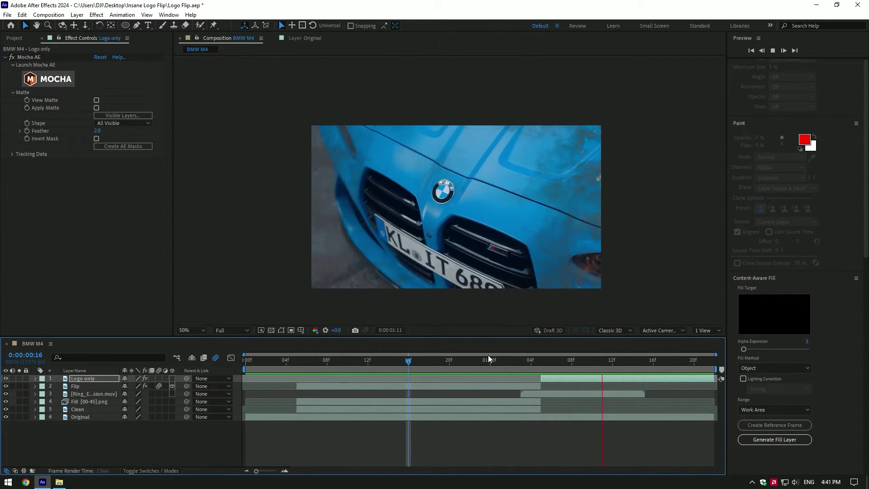
key(space)
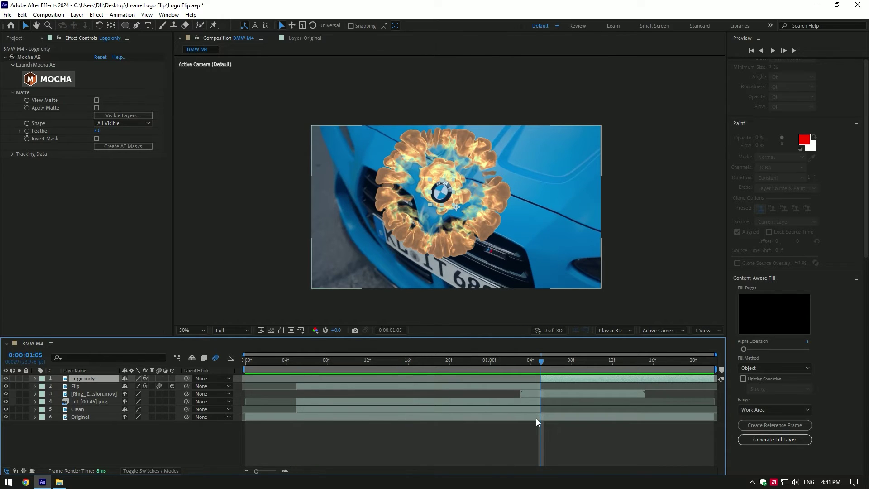
Motion-track the emblem's letter B on the Original layer from 0:00:01:05 forward to 0:00:01:21, using an enlarged search region
click(536, 418)
scroll(851, 347, up, 10)
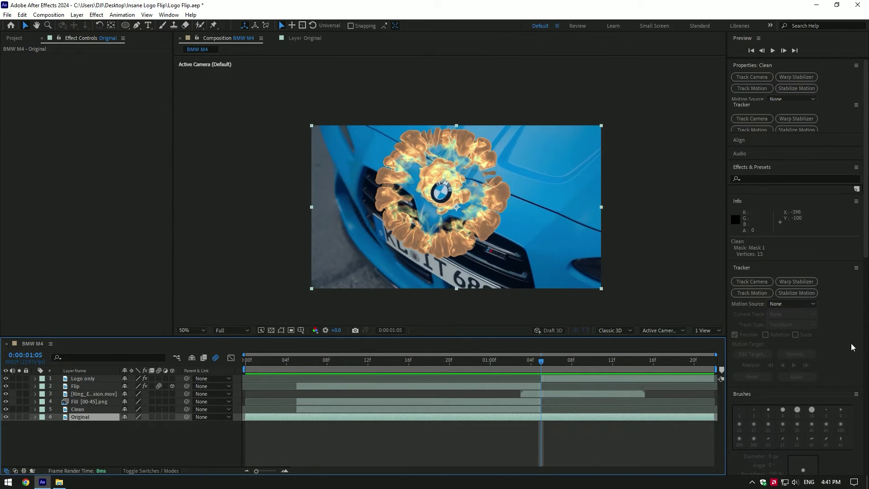
click(751, 293)
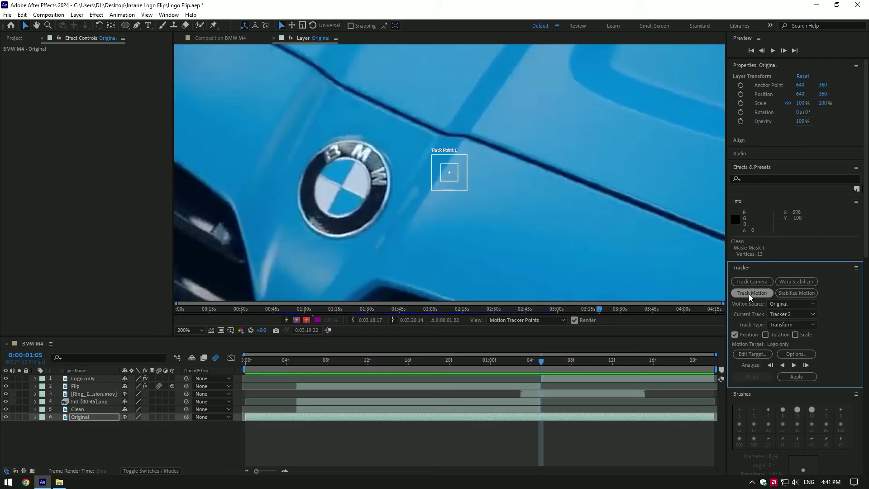
mouse_move(465, 182)
mouse_down()
mouse_move(385, 190)
mouse_move(348, 166)
mouse_move(403, 222)
mouse_up()
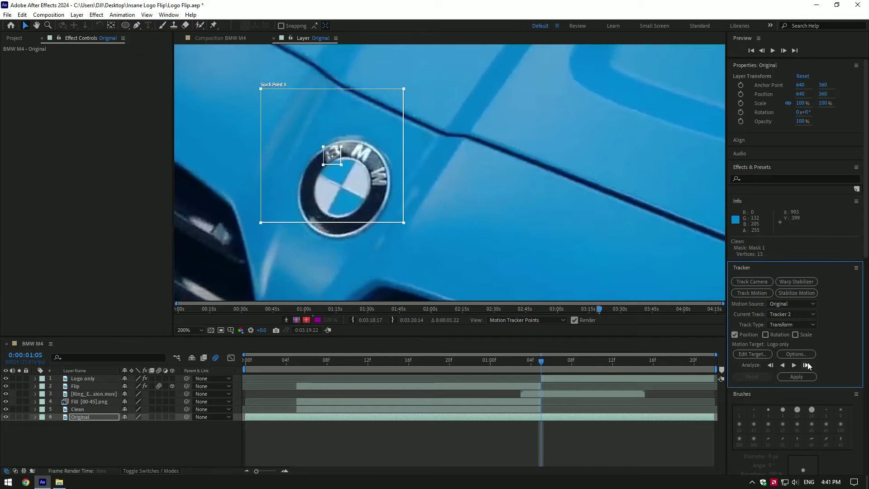
click(806, 364)
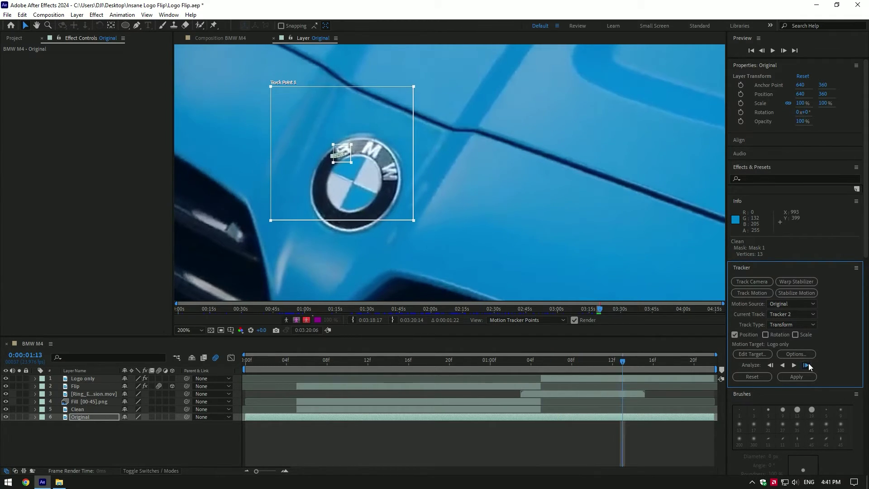
Create a null object and set it as the motion target of the emblem track
right_click(101, 437)
mouse_move(130, 324)
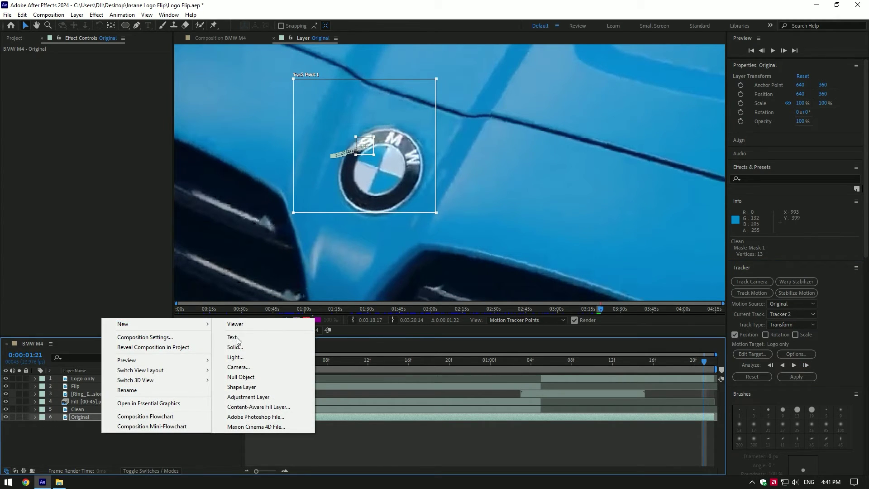
click(240, 379)
click(737, 355)
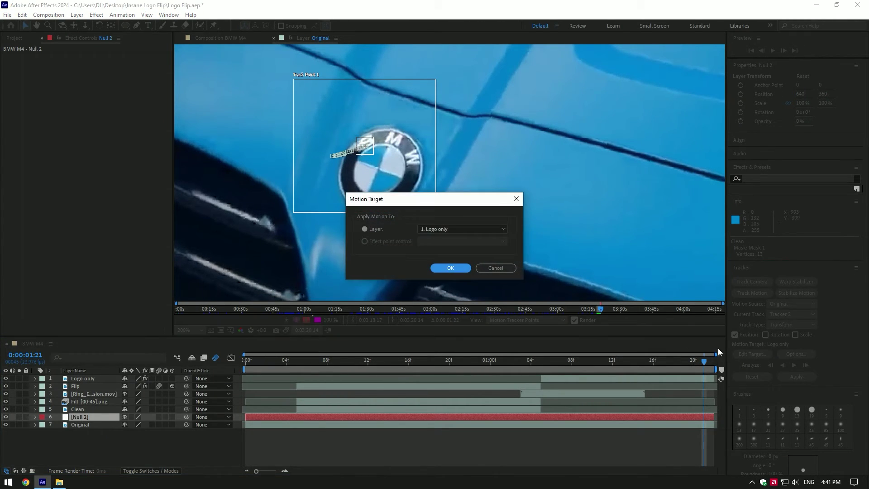
click(444, 229)
click(449, 281)
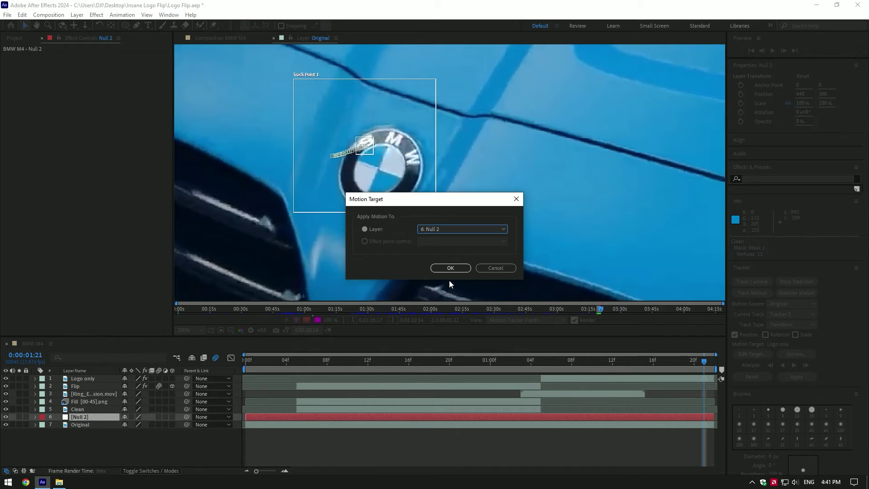
click(449, 268)
Apply the emblem's tracking data to the null in the X and Y dimensions
click(790, 377)
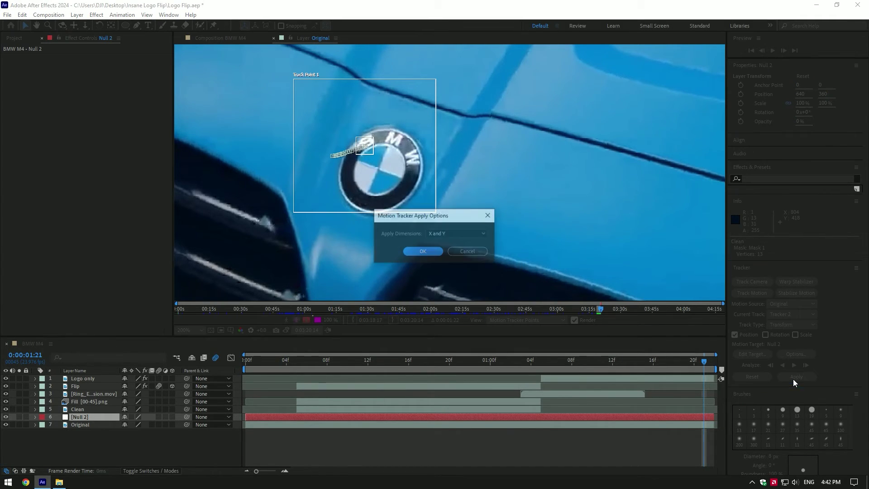
click(475, 234)
click(472, 242)
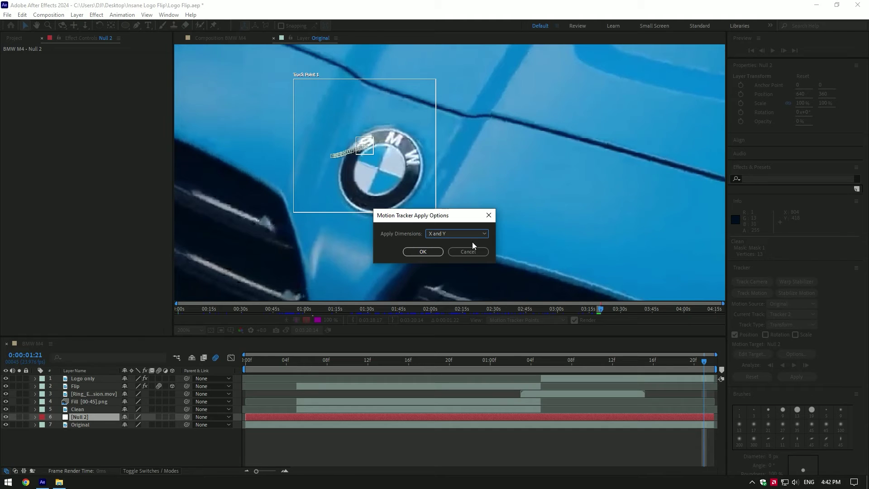
click(422, 252)
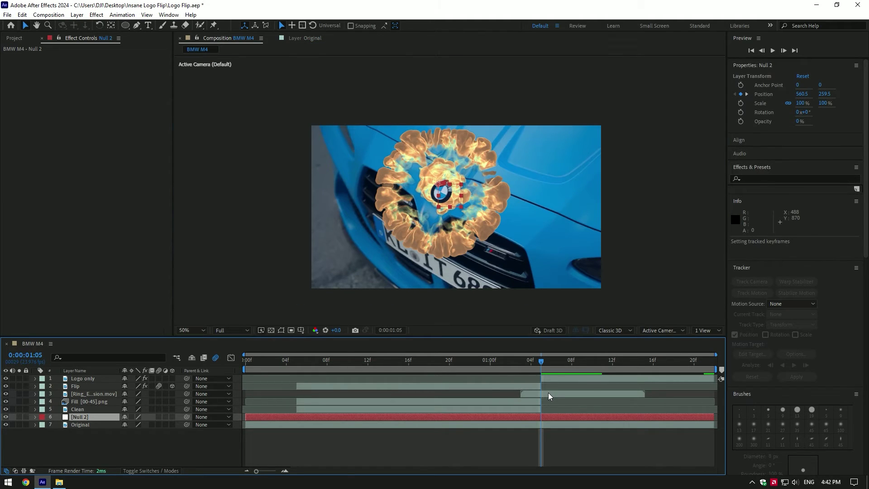
Parent the Ring_Explosion.mov layer to the tracked null and make it a 3D layer
click(547, 394)
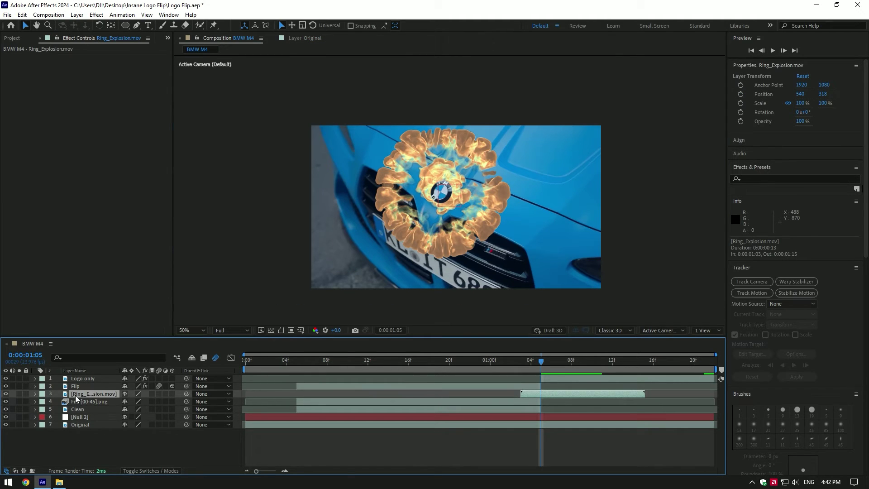
drag(186, 397, 86, 419)
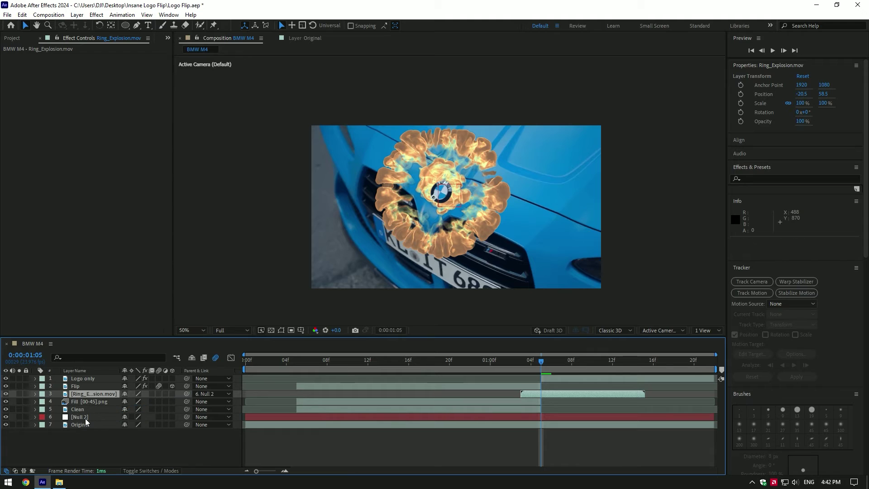
click(173, 394)
Scale Ring_Explosion.mov to 30%, centre it on the emblem at position -0.5, 51.5, and preview the animation
click(501, 364)
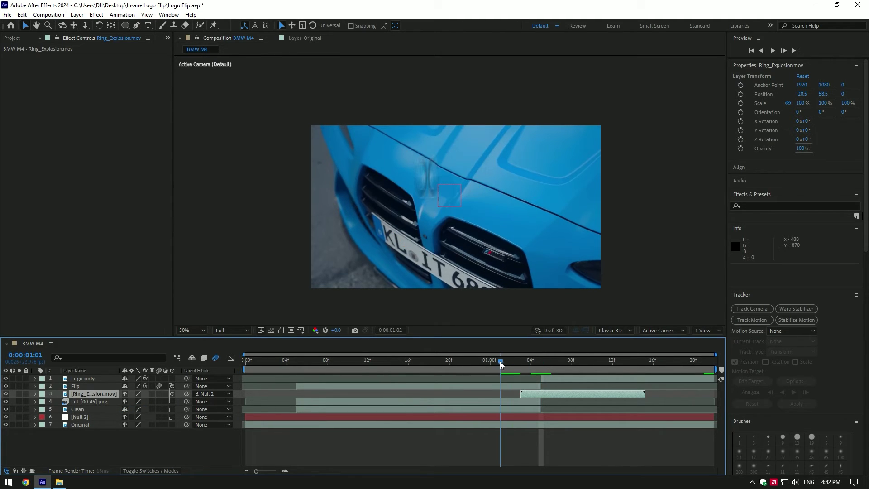
drag(526, 364, 551, 363)
key(s)
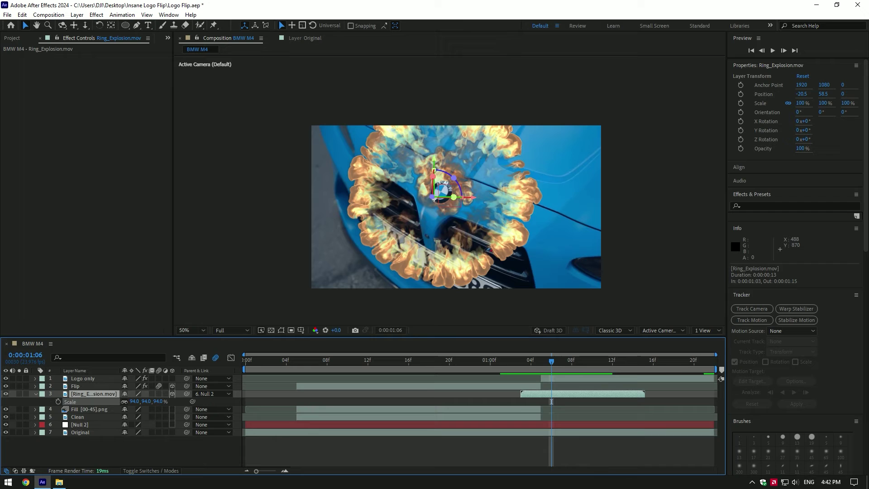
drag(135, 402, 108, 402)
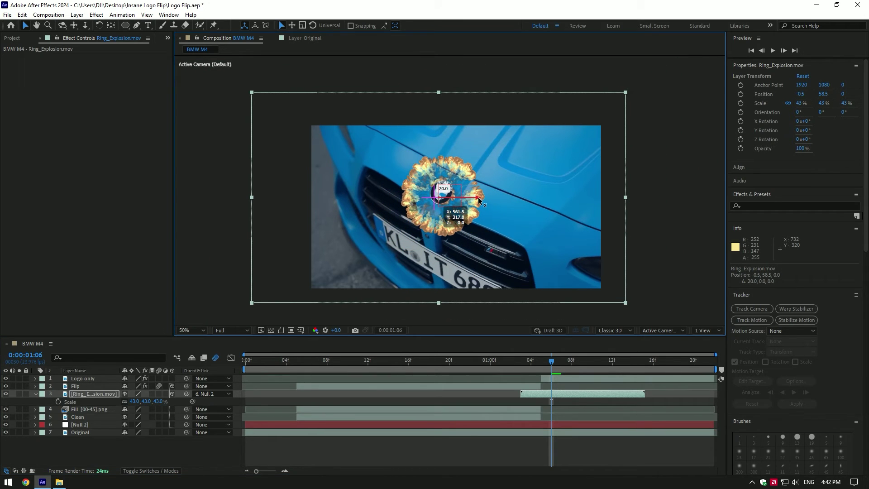
drag(473, 199, 476, 200)
scroll(447, 191, up, 1)
drag(430, 157, 431, 154)
drag(478, 202, 481, 202)
drag(144, 401, 138, 394)
drag(471, 207, 466, 208)
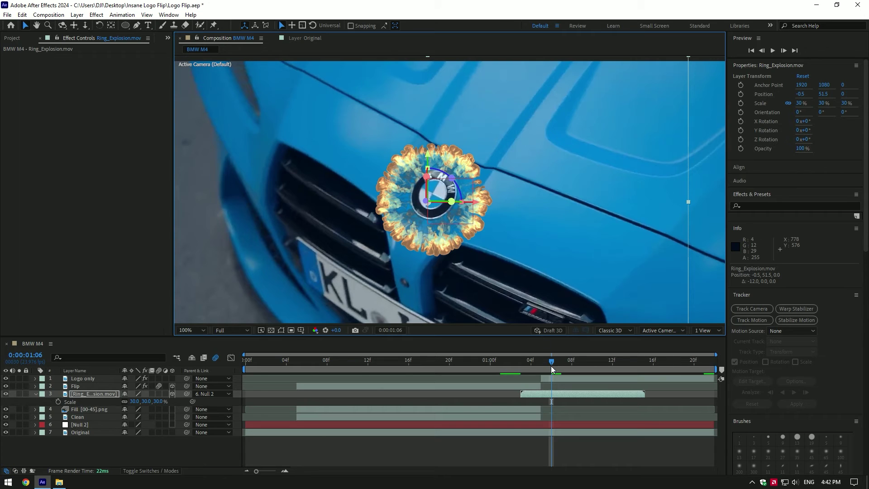
drag(551, 363, 469, 357)
key(space)
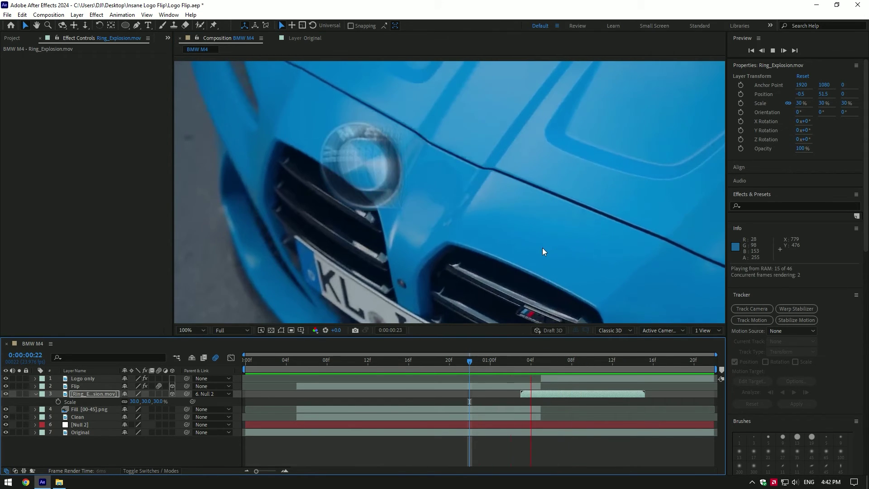
key(comma)
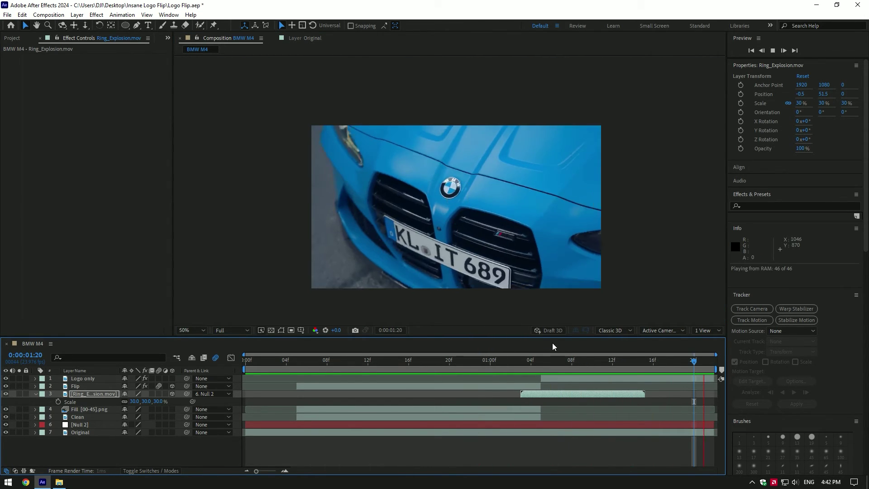
key(space)
Pre-compose all layers into Pre-comp 1, moving all attributes into the new composition
key(ctrl+a)
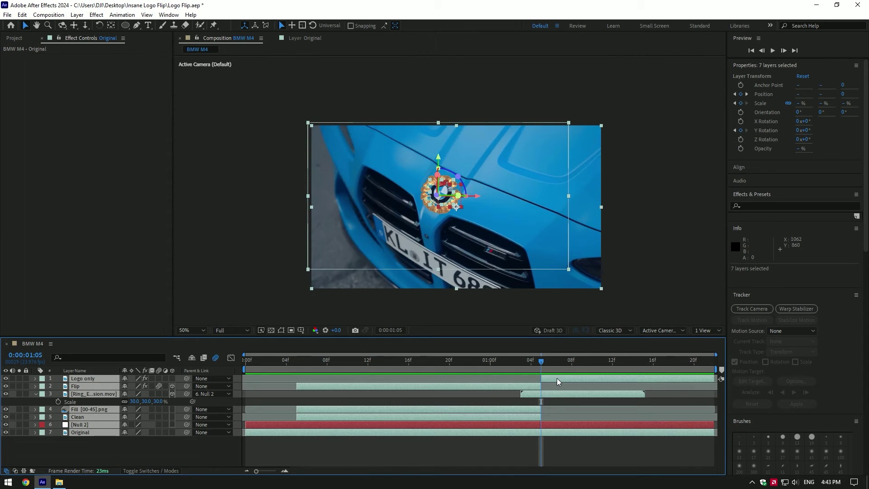
right_click(557, 381)
click(583, 316)
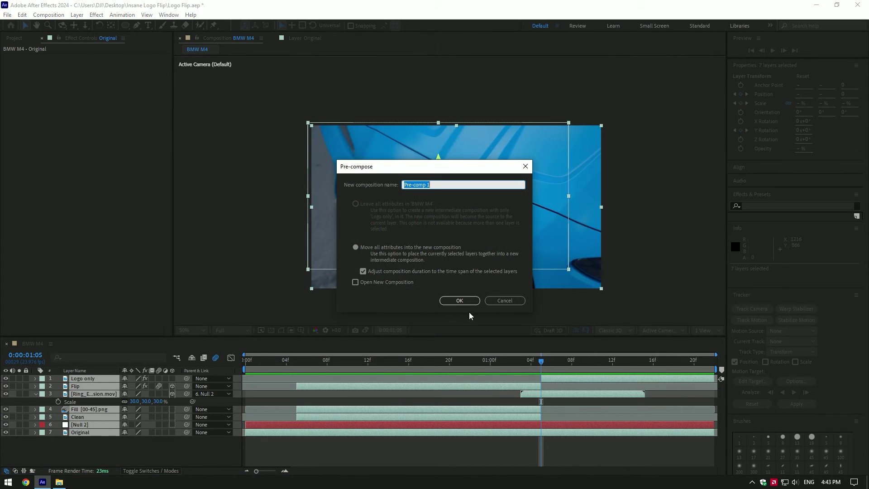
click(459, 301)
Apply the Twitch effect to Pre-comp 1 at 0:00:01:03 with Amount 15, speed 10, and Blur, Light and Slide enabled
drag(541, 361, 520, 360)
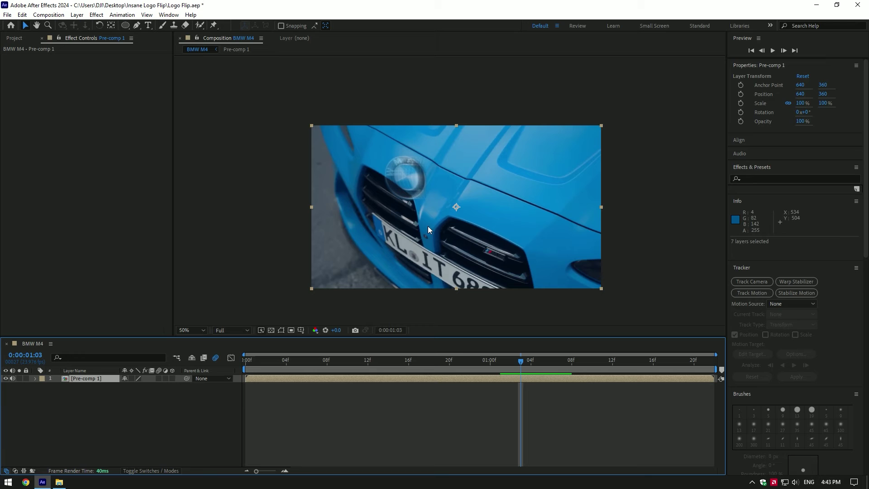
key(ctrl+space)
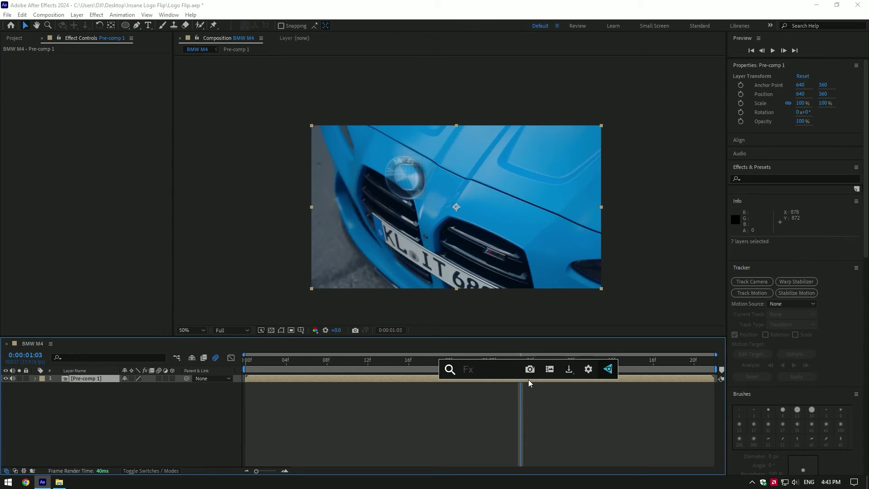
text(twit)
key(Return)
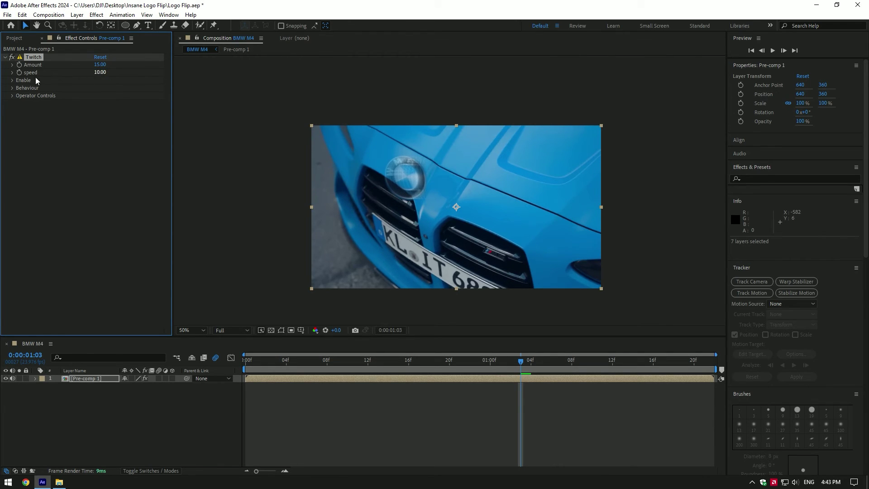
click(12, 80)
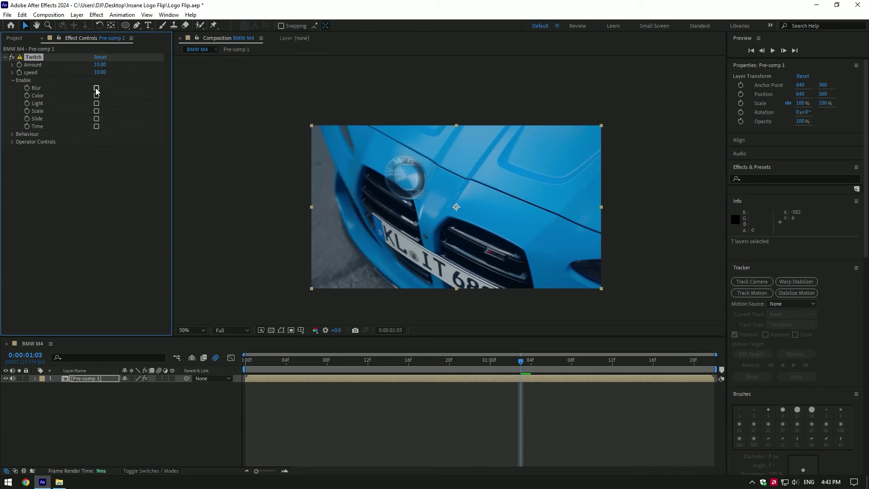
click(97, 119)
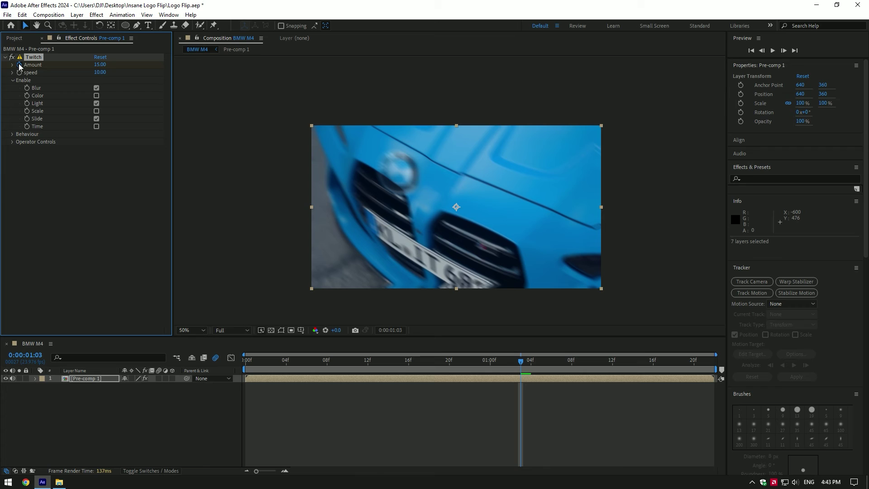
Keyframe the Twitch Amount at 15 at 0:00:01:03 and at 0 at 0:00:01:05, and reveal the keyframes
mouse_move(551, 367)
mouse_down()
mouse_move(533, 366)
mouse_move(545, 364)
mouse_up()
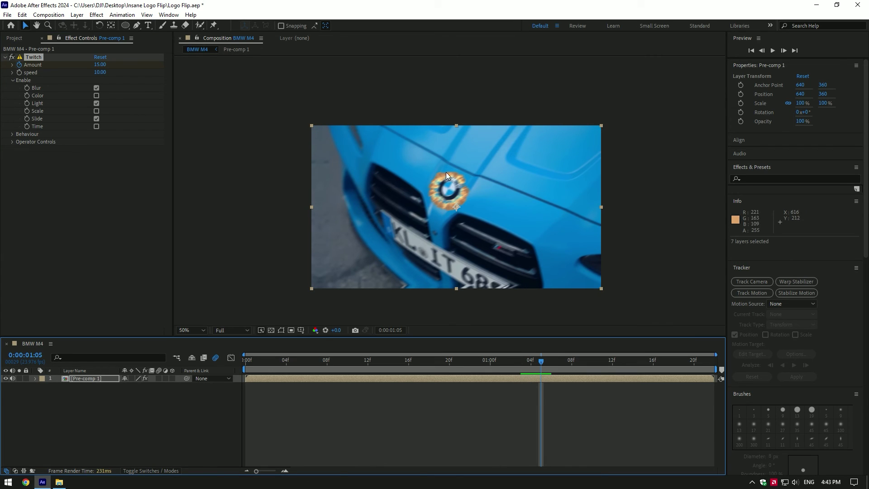
click(100, 64)
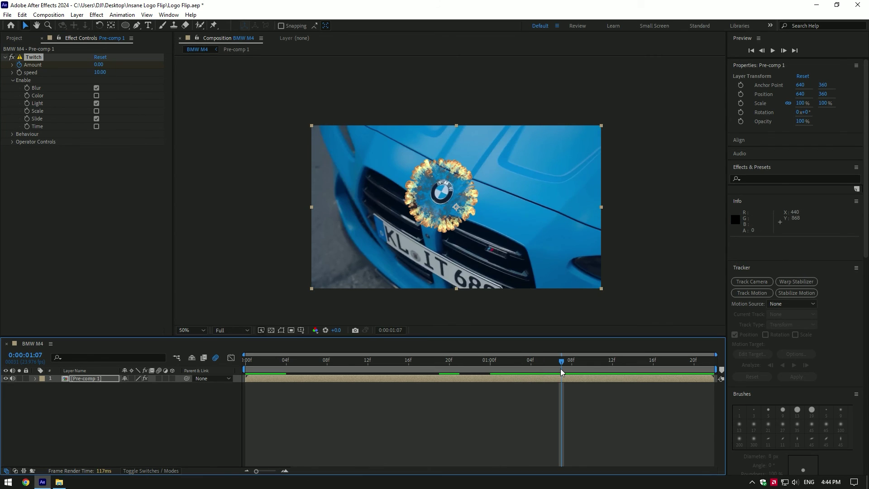
key(u)
Add a Twitch Amount keyframe of 0 at 0:00:01:01 and preview the impact shake
drag(564, 363, 490, 366)
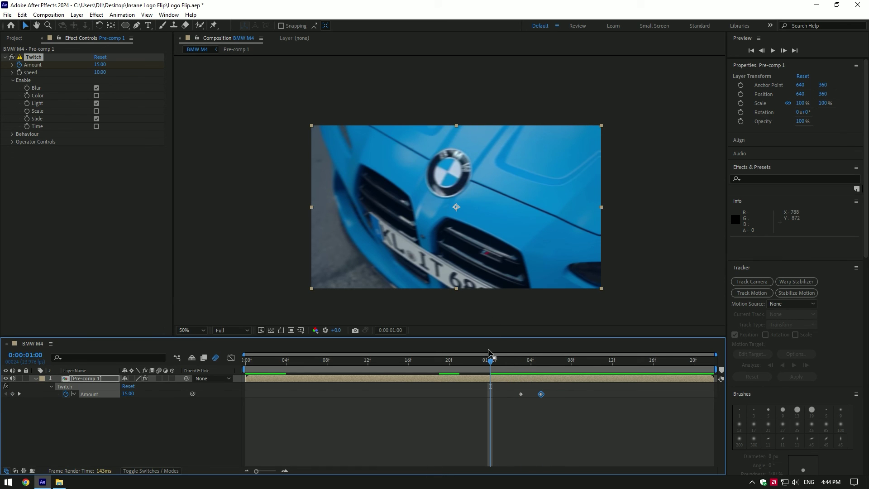
key(Page_Down)
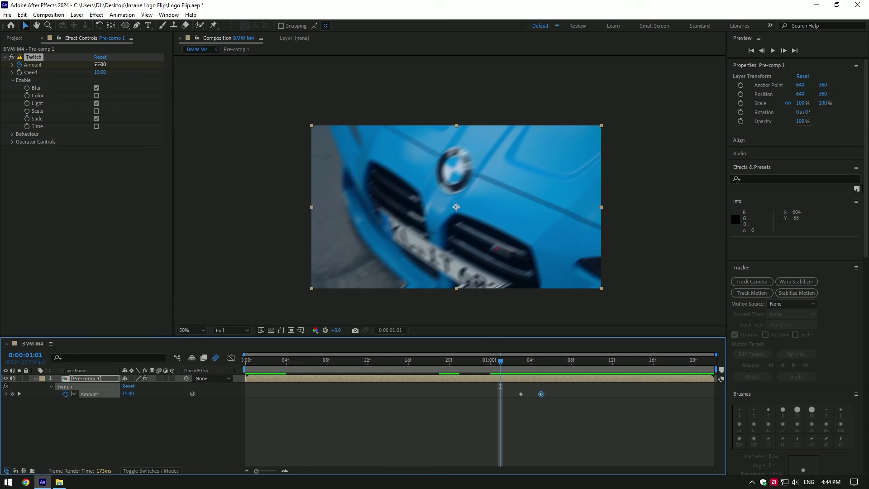
text(0)
key(Return)
key(Page_Up)
key(Page_Up)
key(Page_Up)
key(Page_Up)
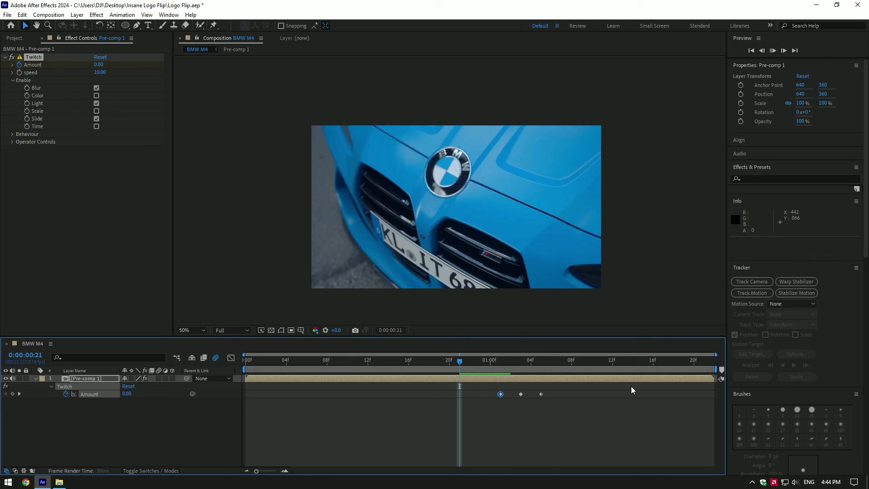
key(space)
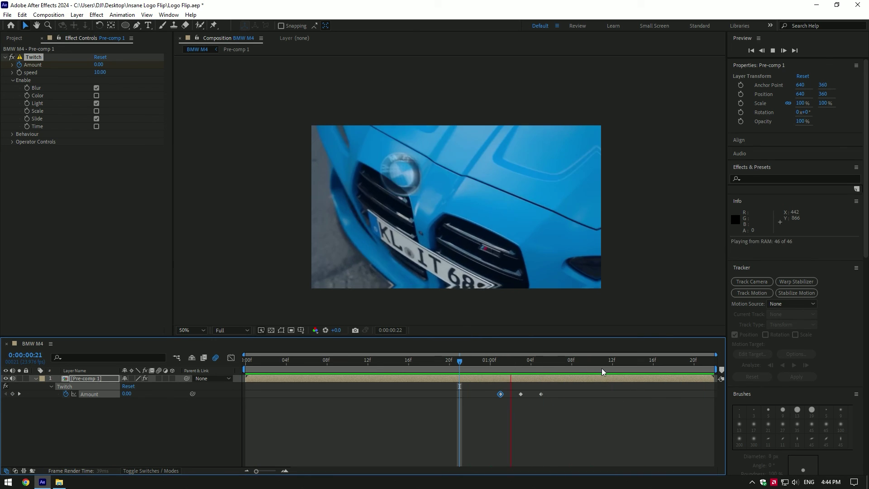
click(572, 364)
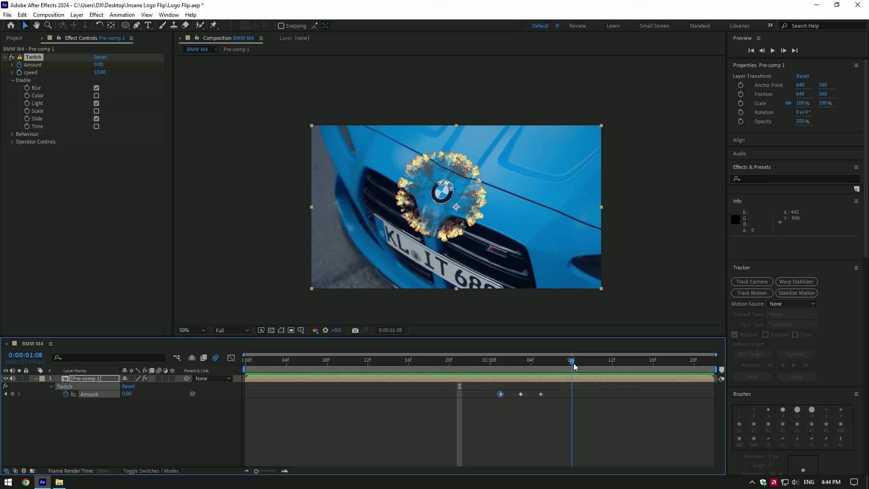
key(space)
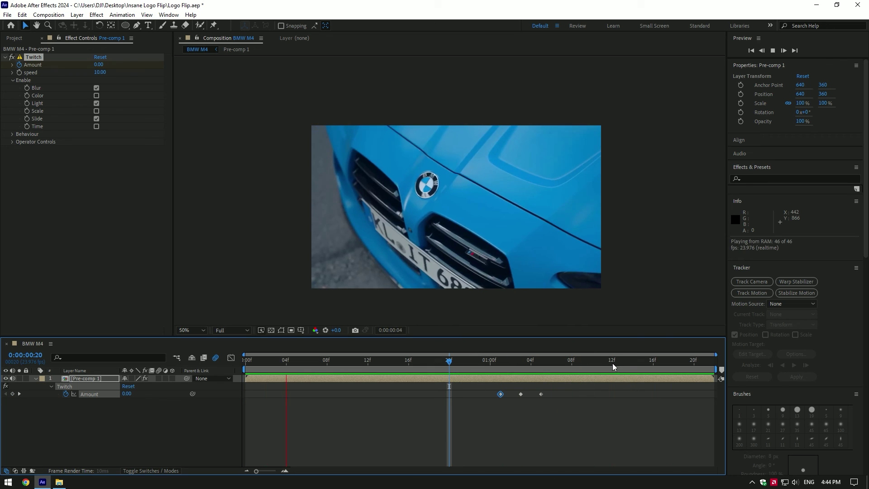